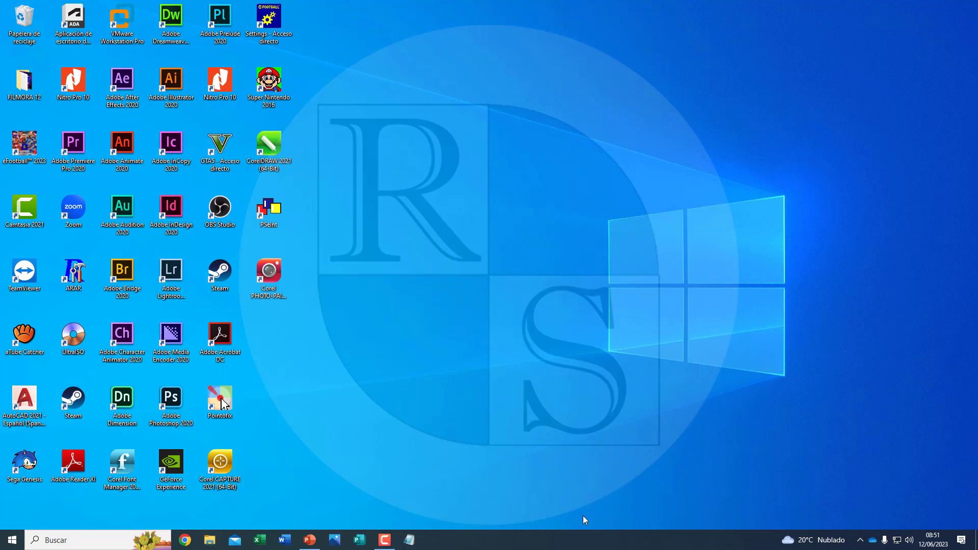
Open a File Explorer window and close it again, twice in a row.
{"action": "left_click", "coordinate": [210, 541]}
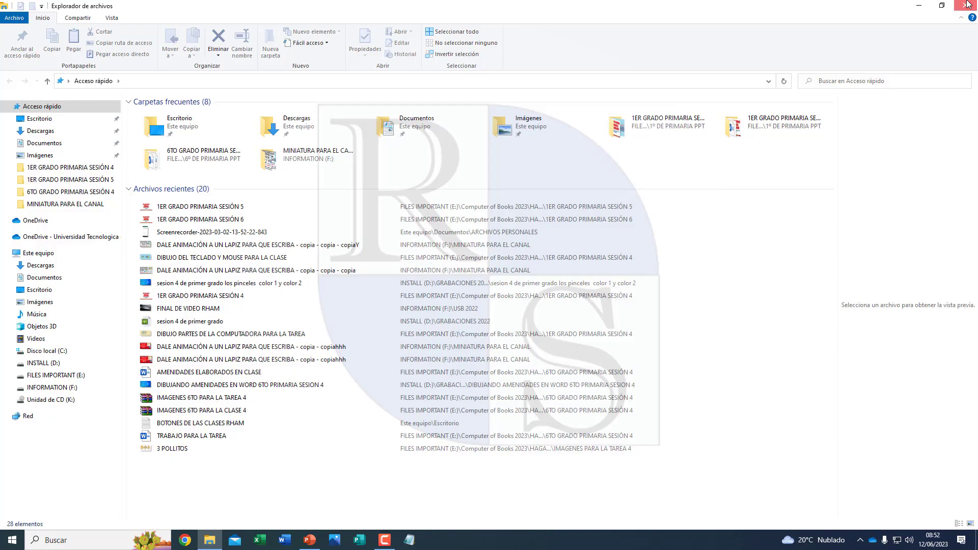
{"action": "left_click", "coordinate": [966, 5]}
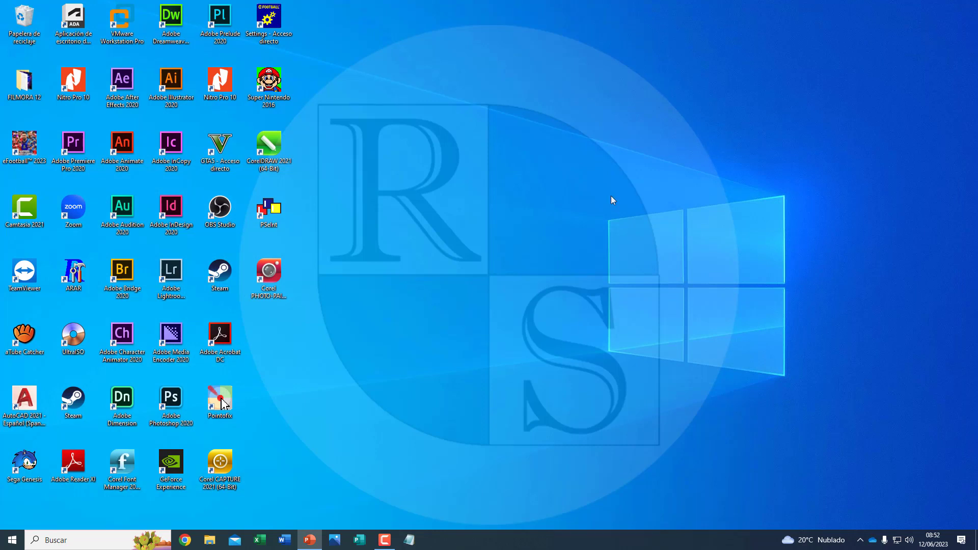
{"action": "right_click", "coordinate": [11, 544]}
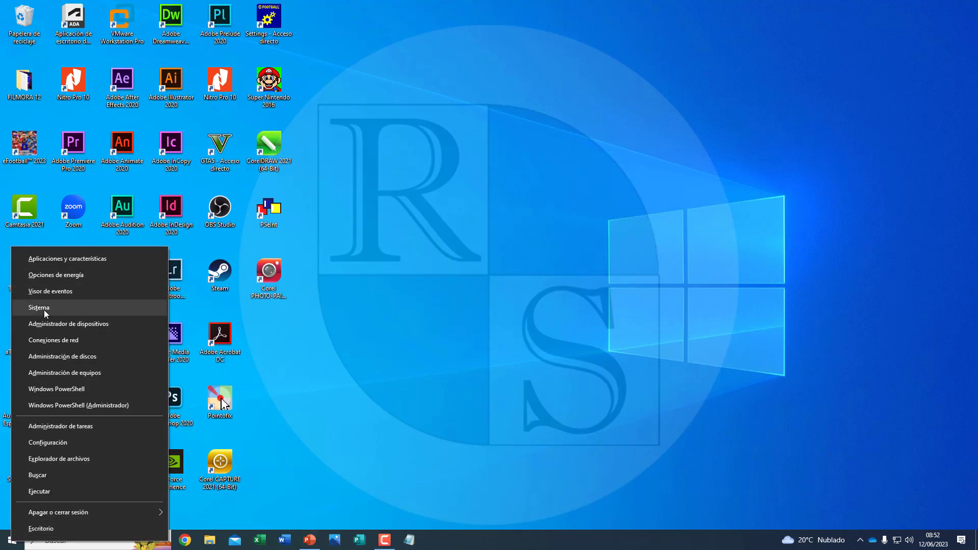
{"action": "left_click", "coordinate": [66, 460]}
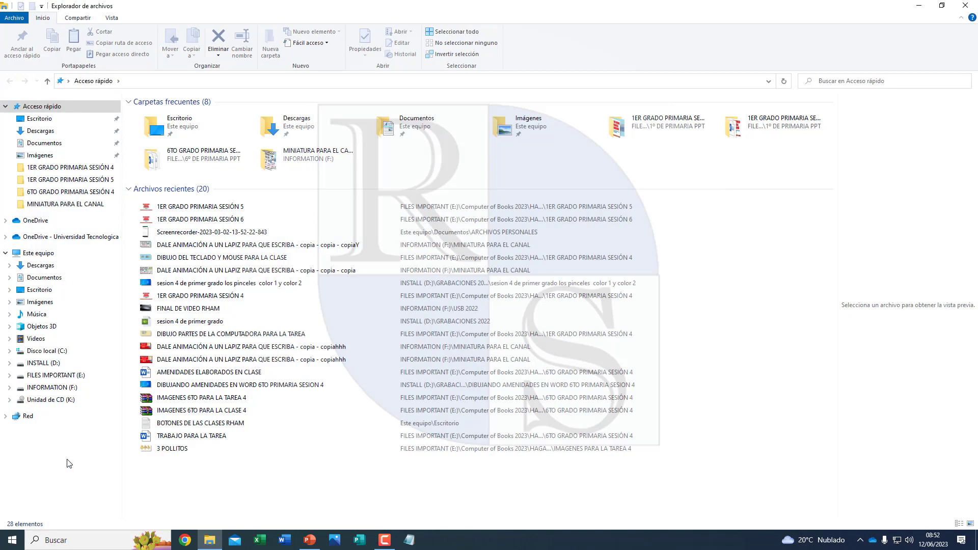
{"action": "left_click", "coordinate": [965, 5]}
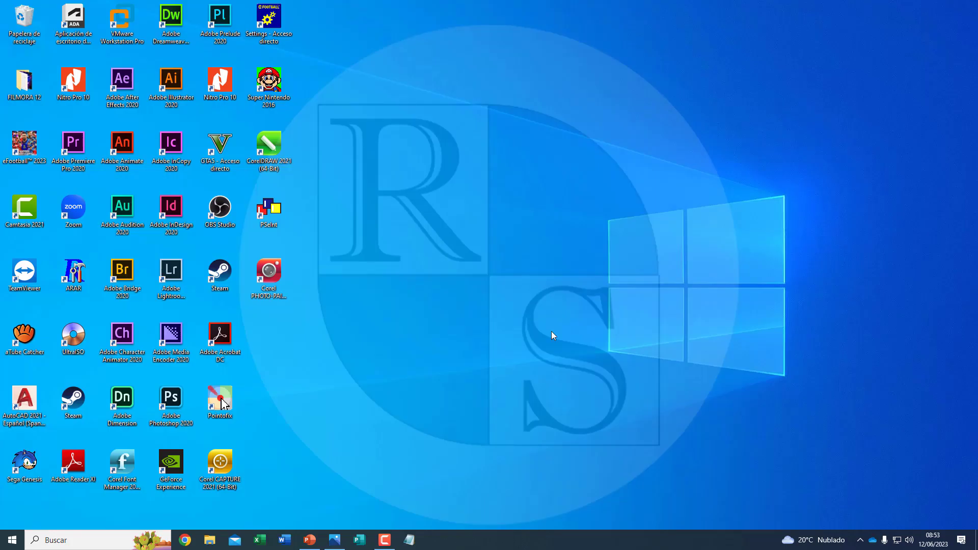
Open File Explorer and examine its home, sharing and view command groups.
{"action": "key", "text": "super+e"}
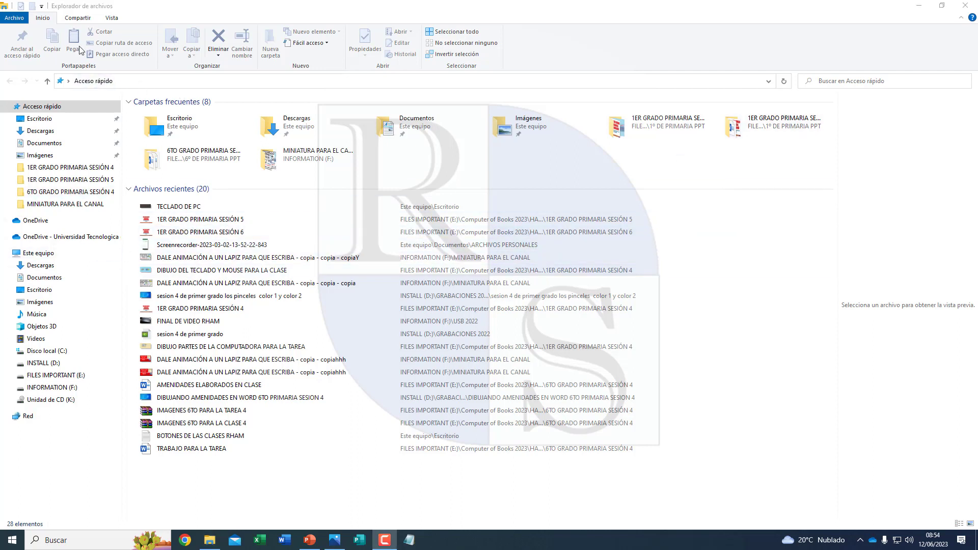
{"action": "left_click", "coordinate": [85, 17]}
{"action": "left_click", "coordinate": [109, 19]}
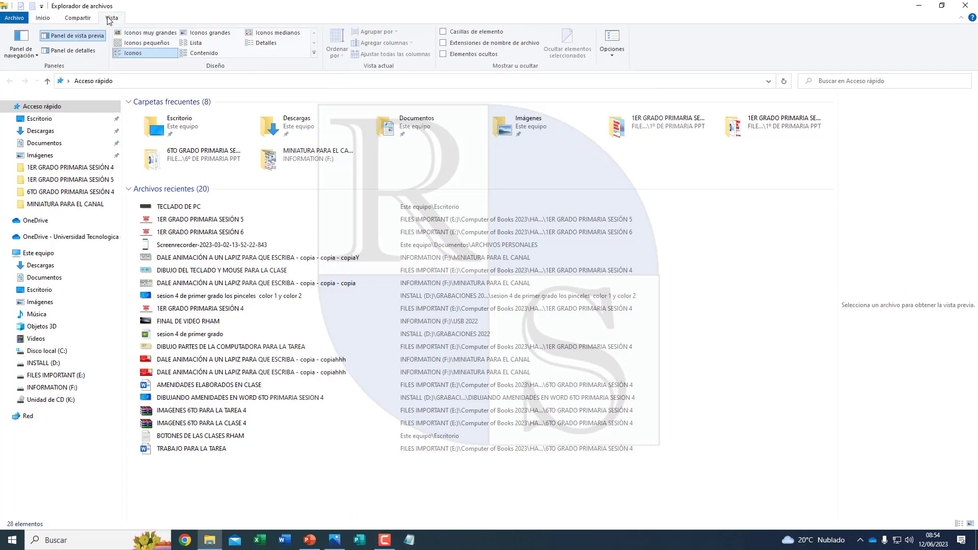
{"action": "left_click", "coordinate": [80, 19]}
{"action": "left_click", "coordinate": [44, 19]}
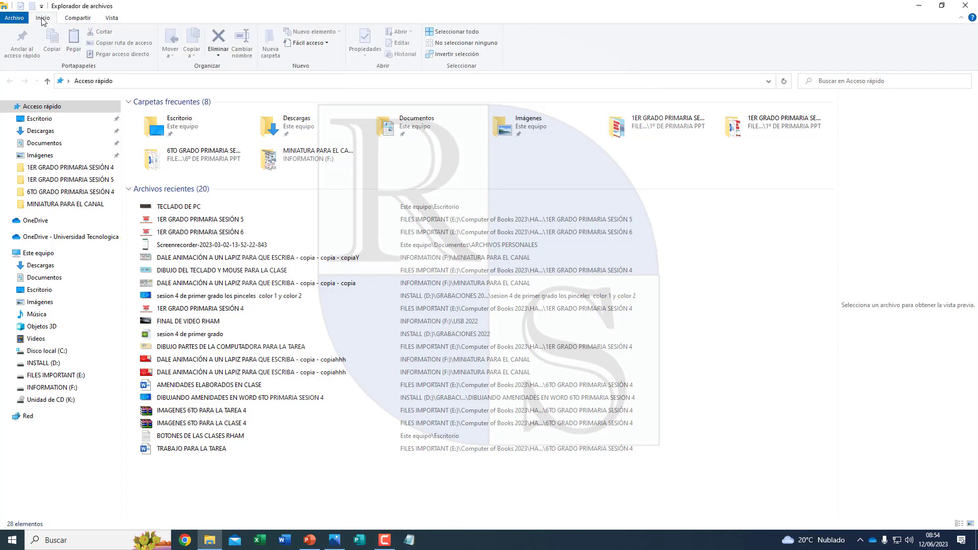
{"action": "left_click", "coordinate": [78, 20]}
{"action": "left_click", "coordinate": [111, 20]}
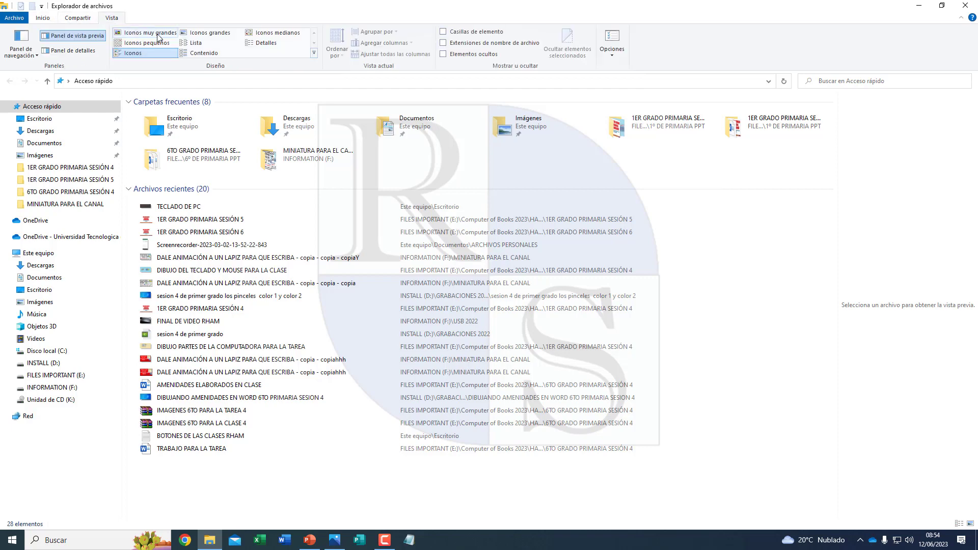
{"action": "left_click", "coordinate": [43, 19]}
{"action": "left_click", "coordinate": [72, 20]}
{"action": "left_click", "coordinate": [114, 19]}
{"action": "left_click", "coordinate": [87, 20]}
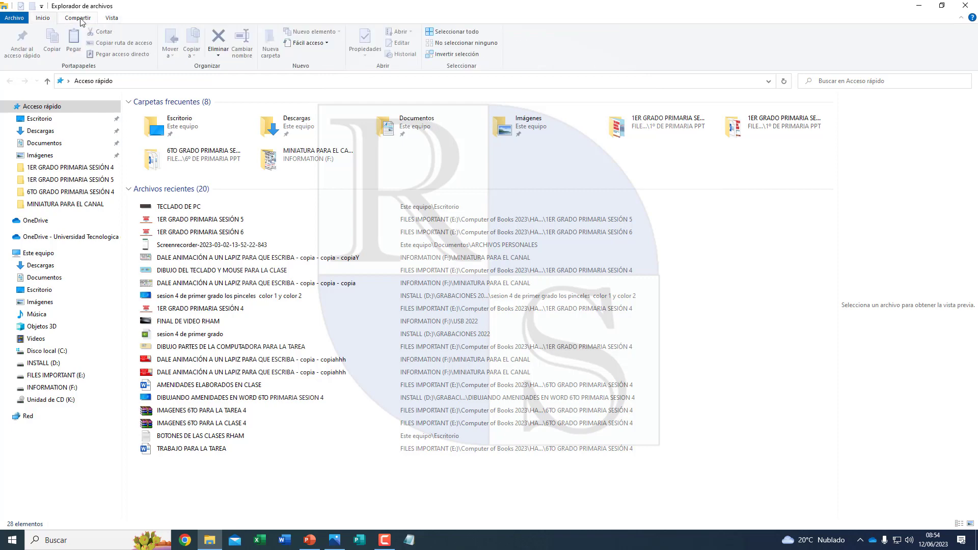
{"action": "left_click", "coordinate": [113, 18]}
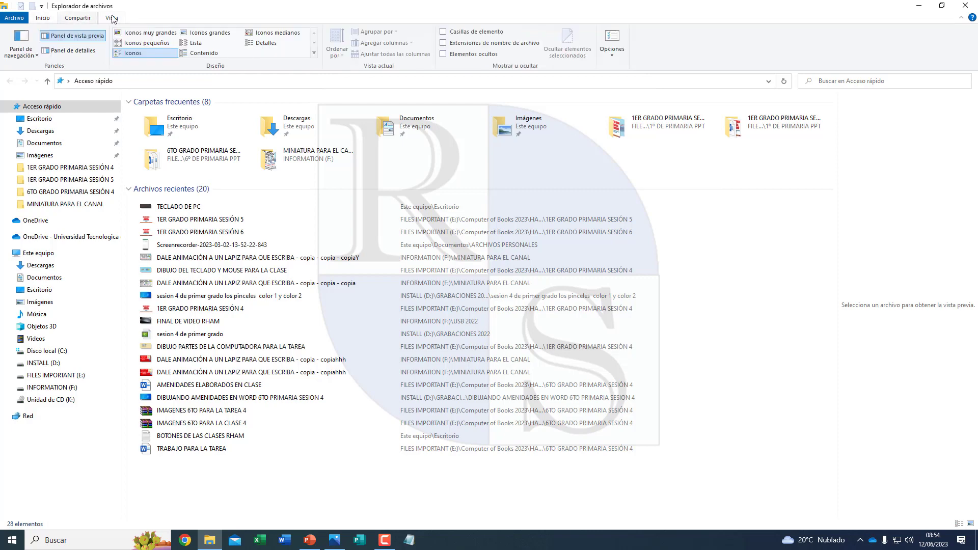
{"action": "left_click", "coordinate": [44, 19]}
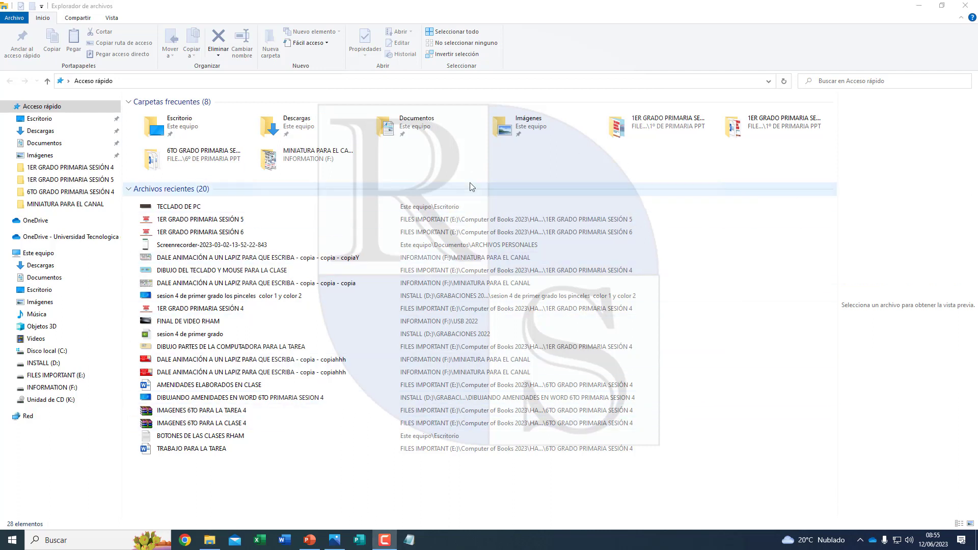
Create a new folder named 1 in the Documentos folder.
{"action": "left_click", "coordinate": [51, 148]}
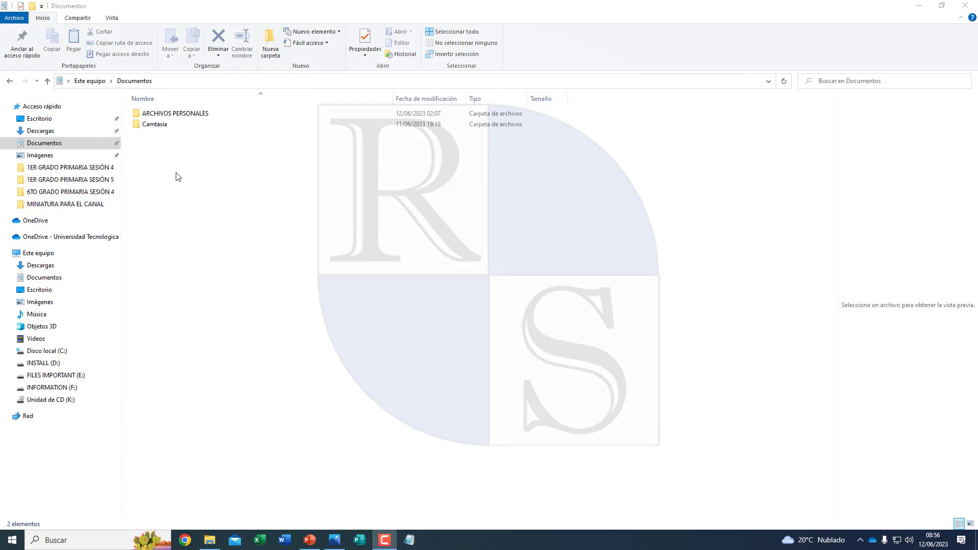
{"action": "left_click", "coordinate": [270, 57]}
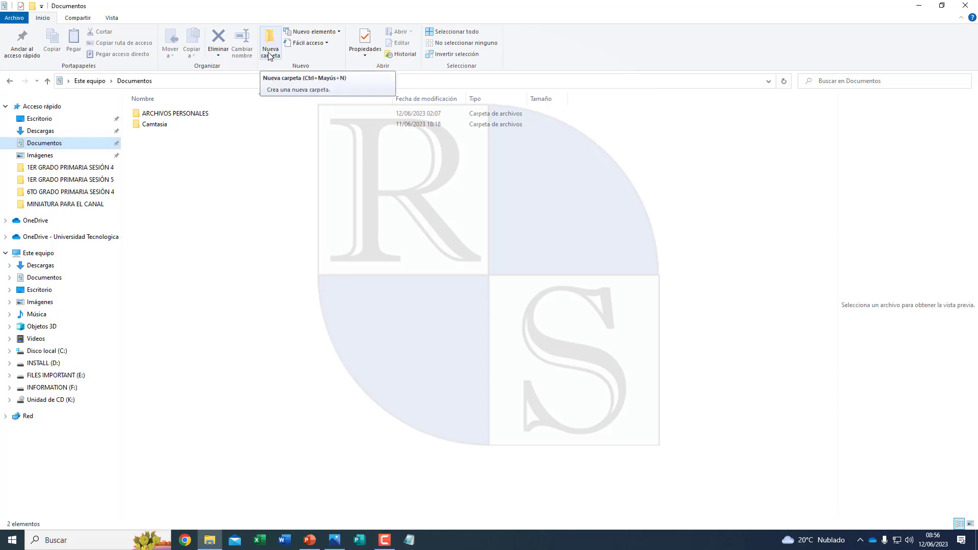
{"action": "left_click", "coordinate": [271, 57]}
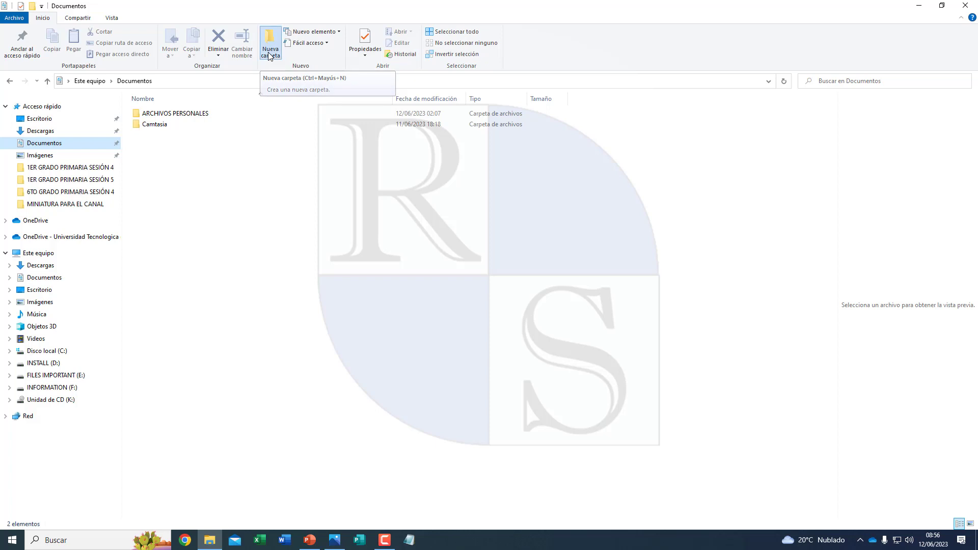
{"action": "type", "text": "1"}
{"action": "left_click", "coordinate": [176, 161]}
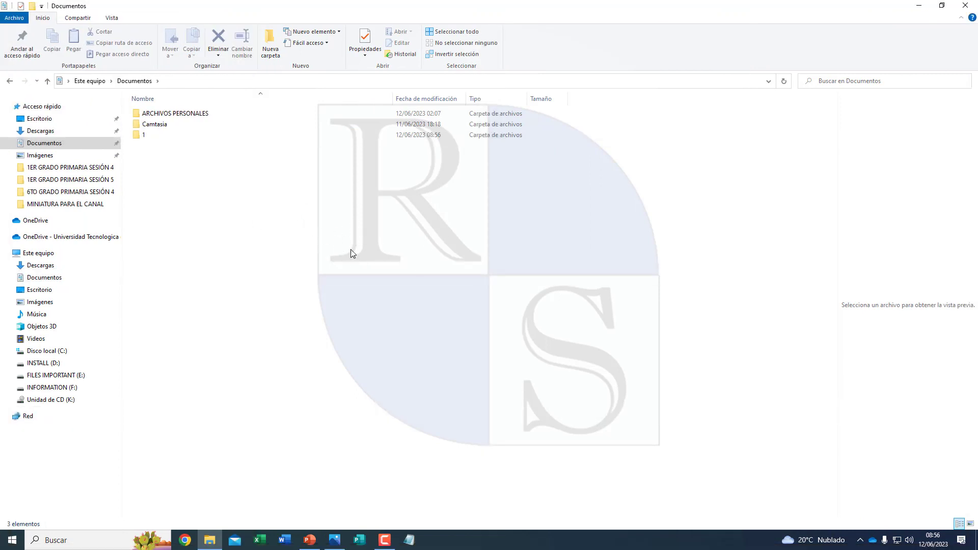
Create a second new folder named 2 in Documentos.
{"action": "right_click", "coordinate": [311, 225]}
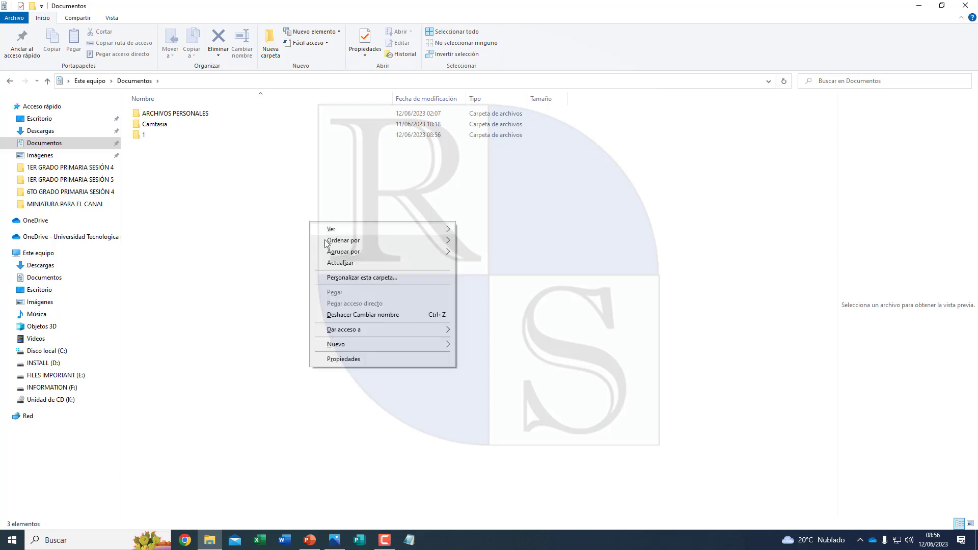
{"action": "mouse_move", "coordinate": [451, 349]}
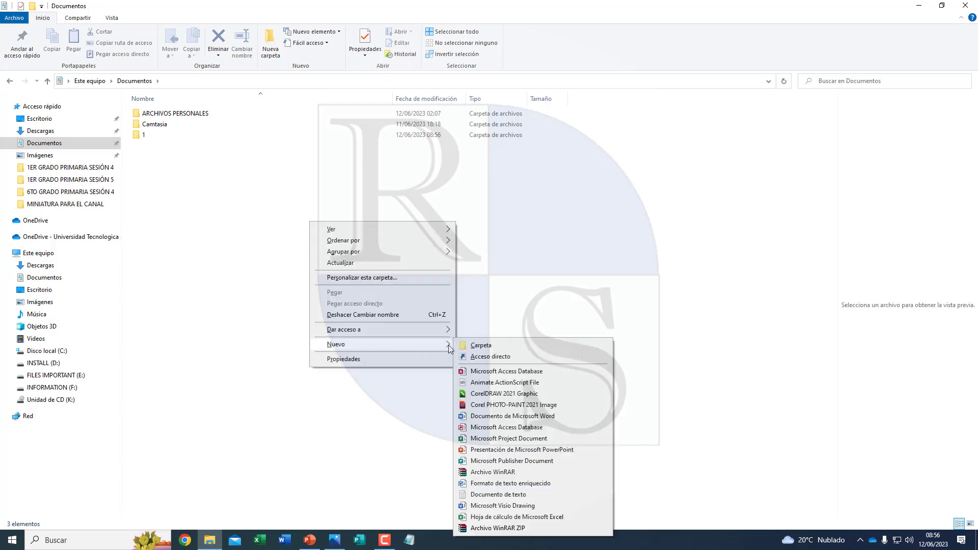
{"action": "left_click", "coordinate": [479, 346]}
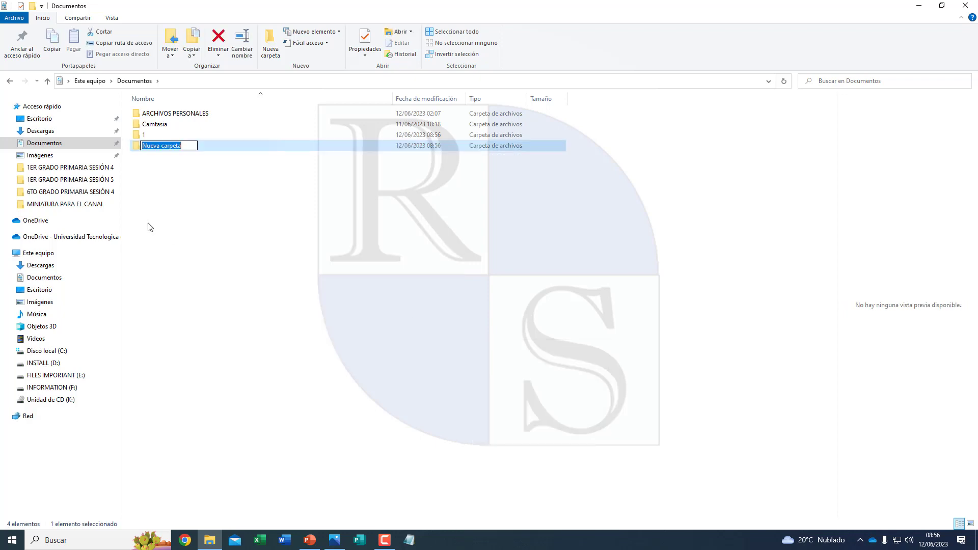
{"action": "type", "text": "2"}
{"action": "left_click", "coordinate": [181, 262]}
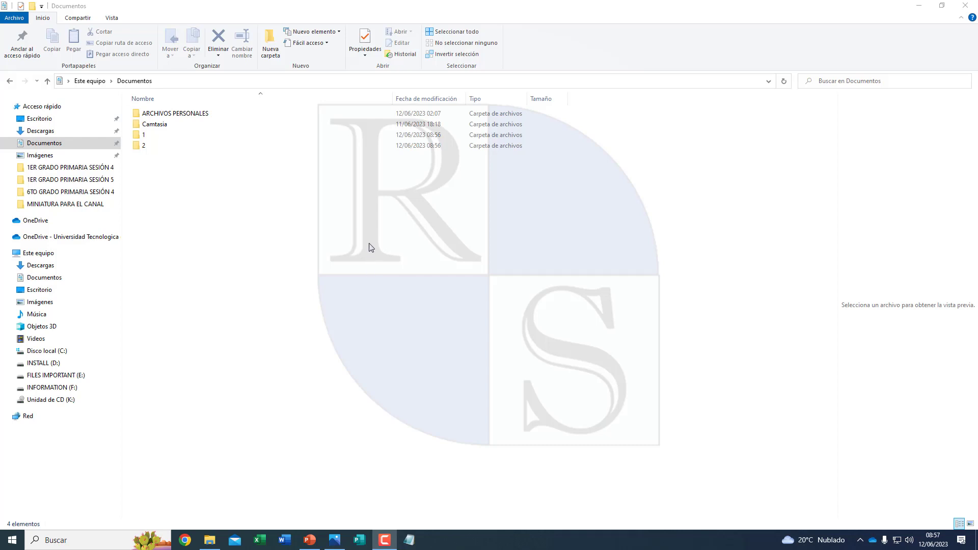
Create a third new folder named 3 in Documentos.
{"action": "left_click", "coordinate": [371, 248]}
{"action": "key", "text": "ctrl+shift+n"}
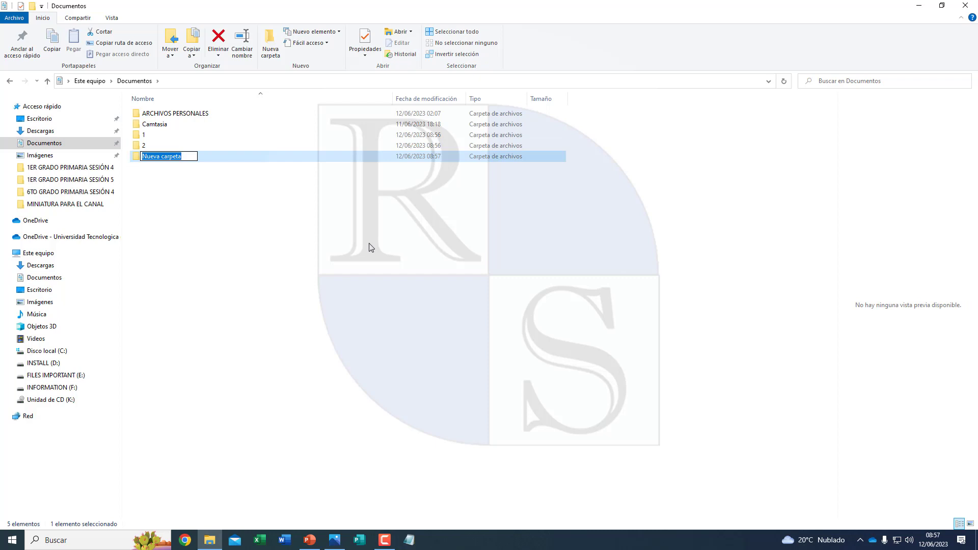
{"action": "type", "text": "3"}
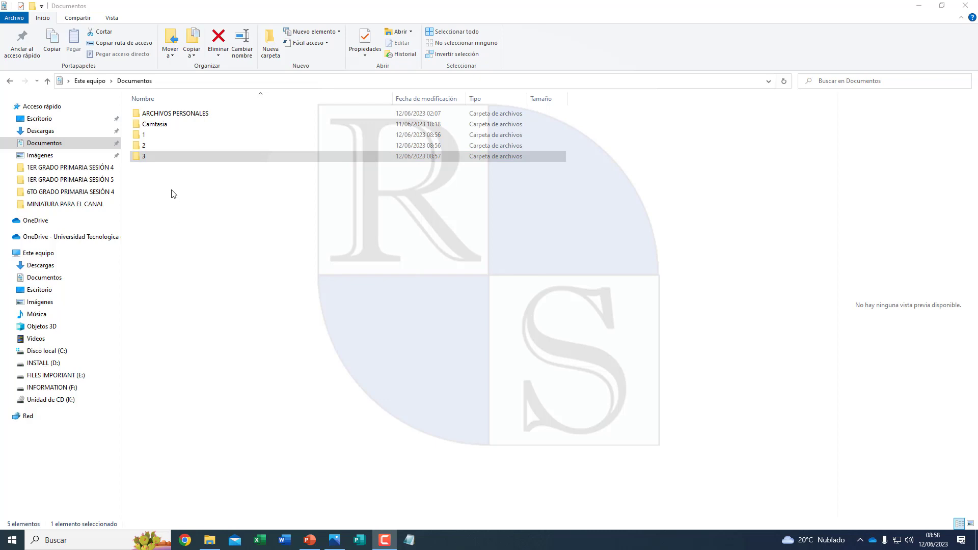
Rename the folder 1 in Documentos as 10.
{"action": "left_click", "coordinate": [146, 138]}
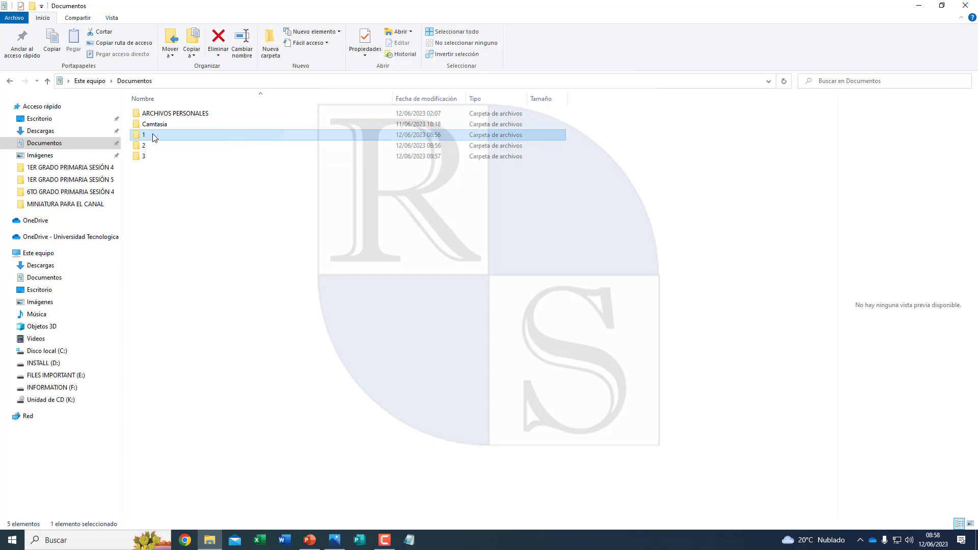
{"action": "right_click", "coordinate": [153, 139]}
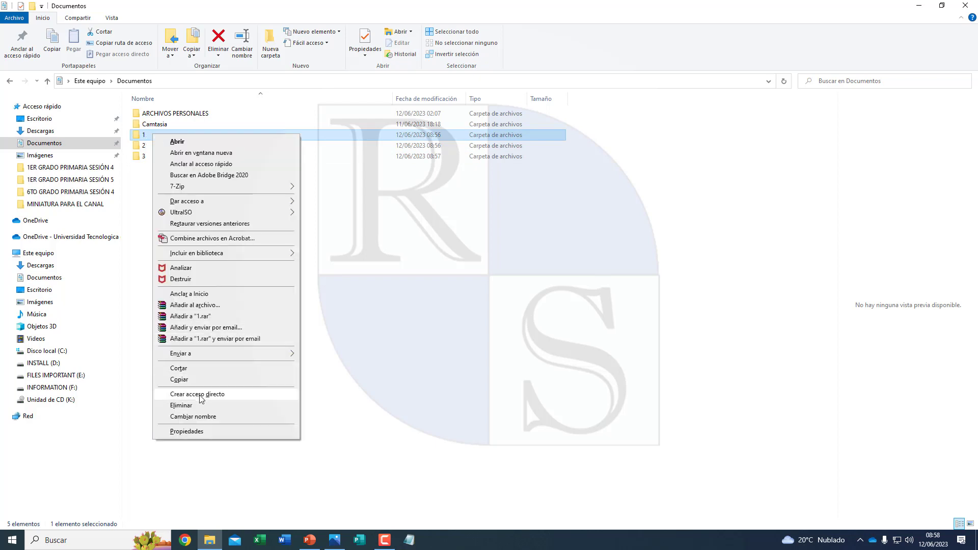
{"action": "left_click", "coordinate": [202, 416]}
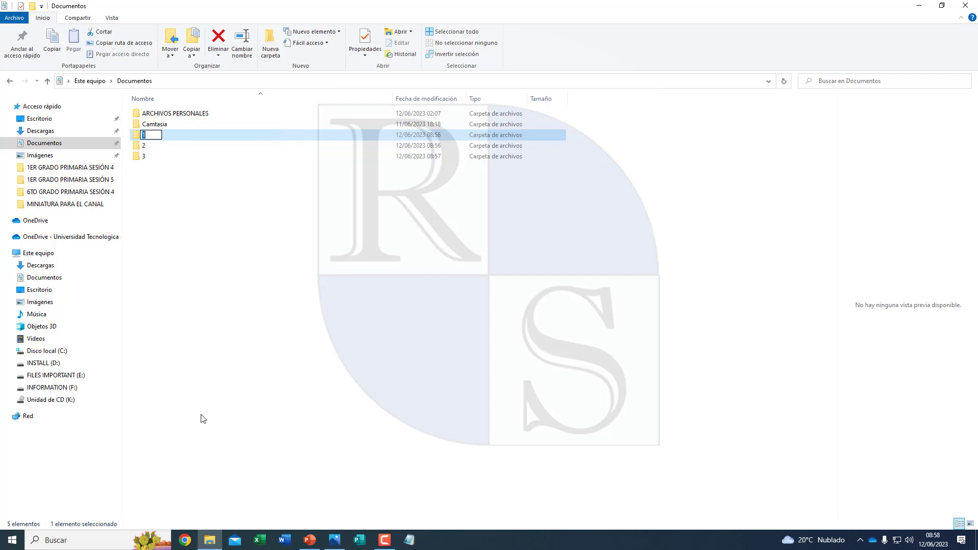
{"action": "key", "text": "Right"}
{"action": "type", "text": "0"}
{"action": "key", "text": "Return"}
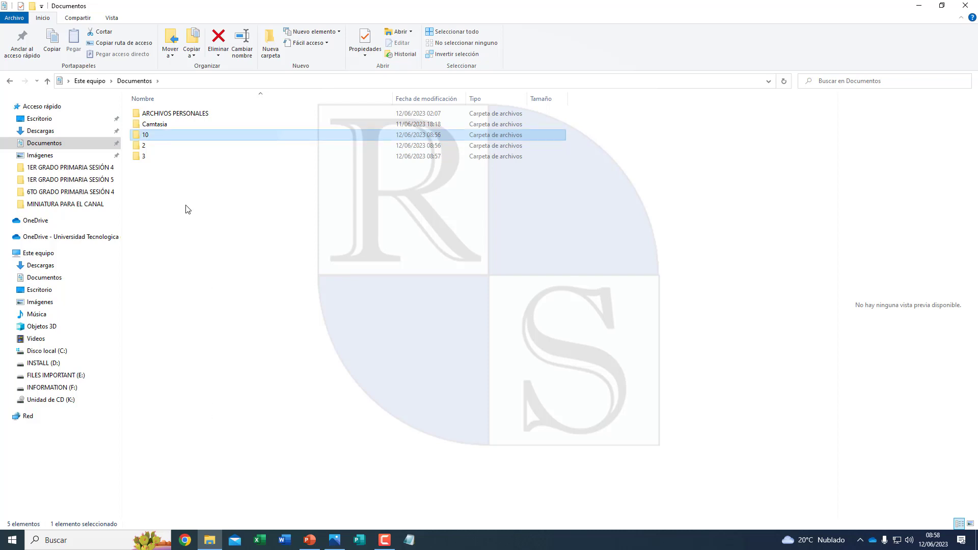
Rename the folder 2 in Documentos as 11.
{"action": "left_click", "coordinate": [150, 147]}
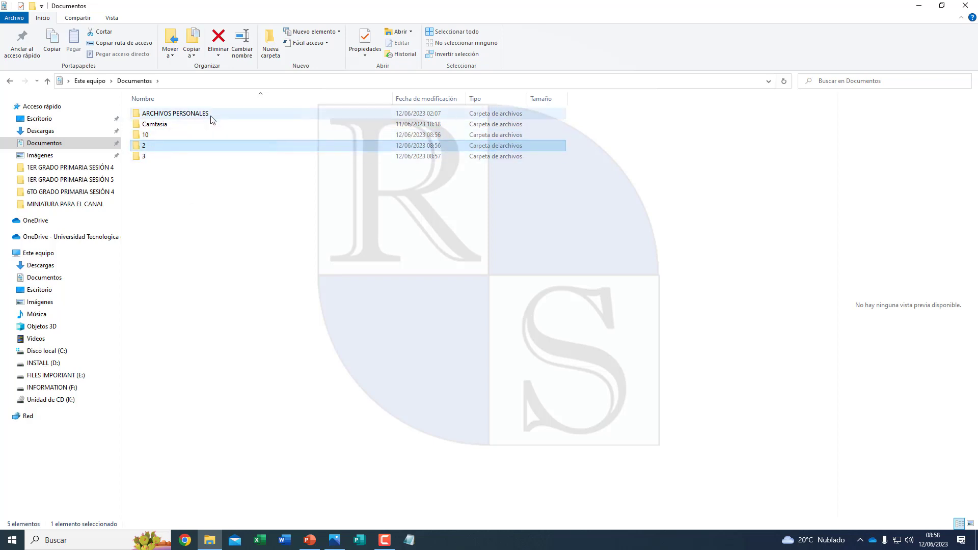
{"action": "left_click", "coordinate": [237, 54]}
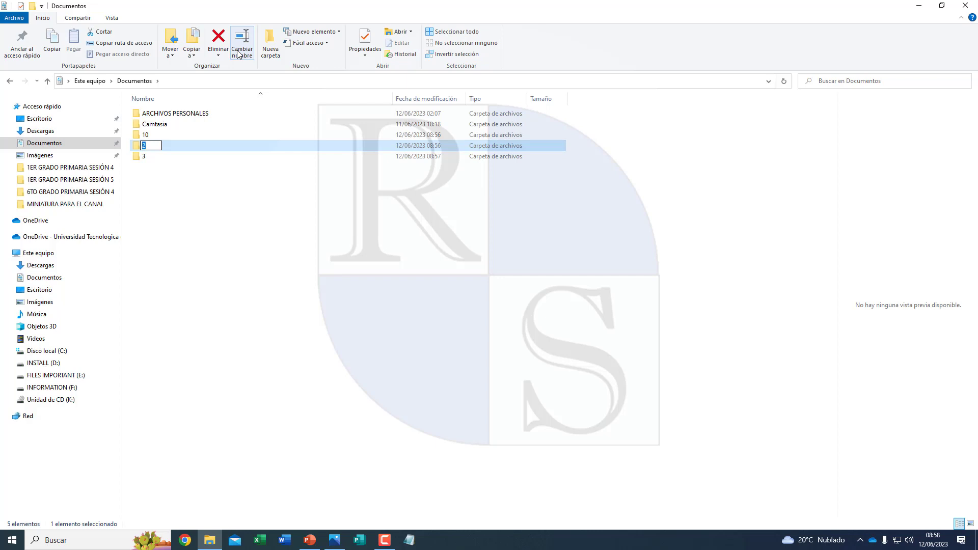
{"action": "type", "text": "11"}
{"action": "key", "text": "Return"}
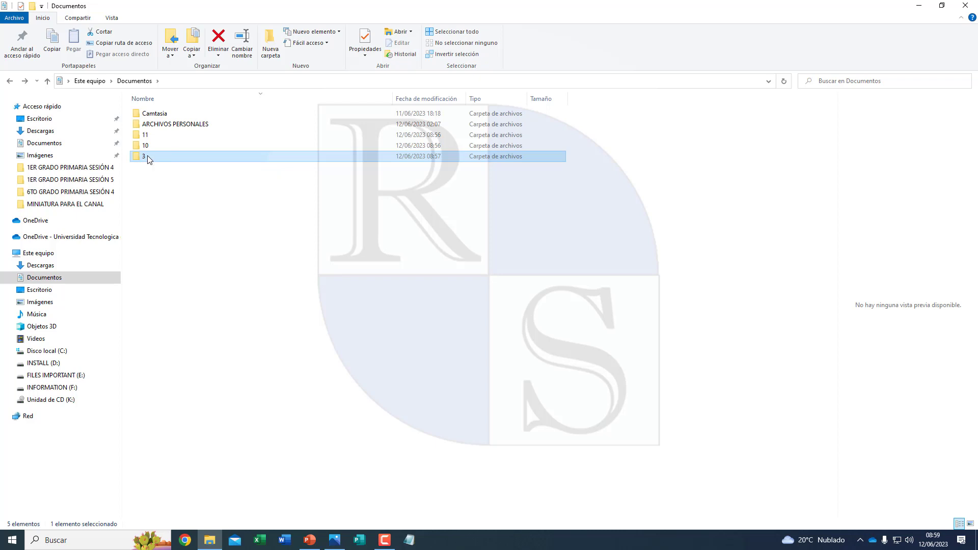
Rename the folder 3 in Documentos as 15.
{"action": "left_click", "coordinate": [149, 159]}
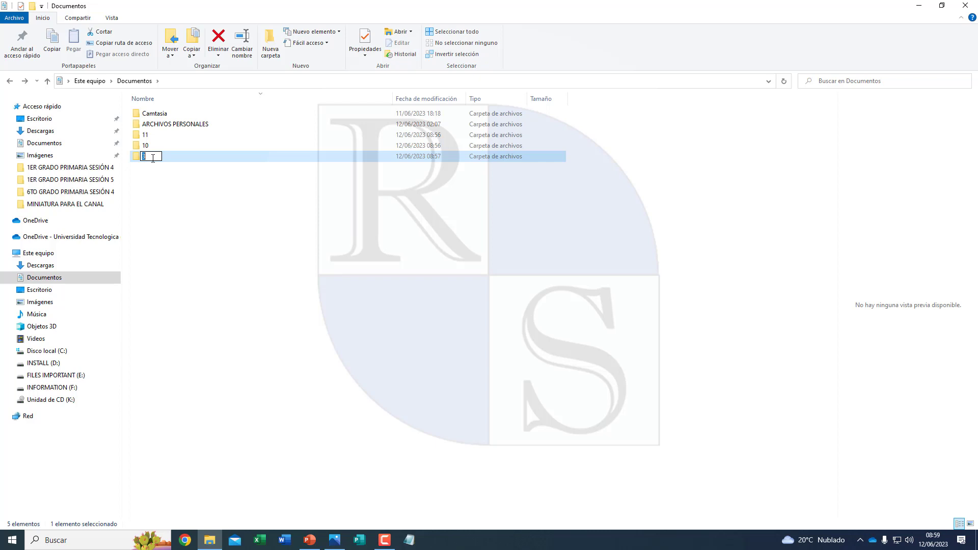
{"action": "type", "text": "15"}
{"action": "key", "text": "Return"}
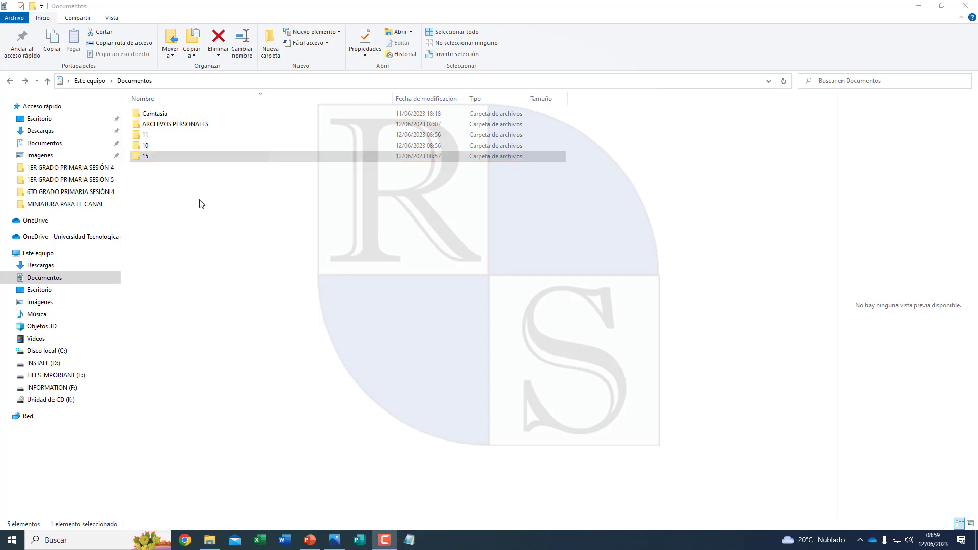
Delete the folders 11 and 15 from Documentos, keeping folder 10.
{"action": "left_click", "coordinate": [146, 134]}
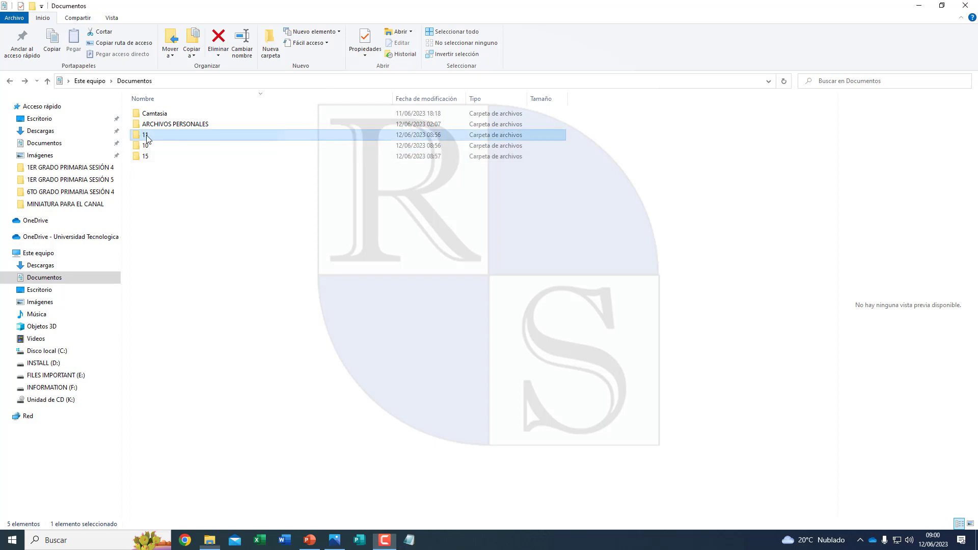
{"action": "left_click", "coordinate": [218, 40]}
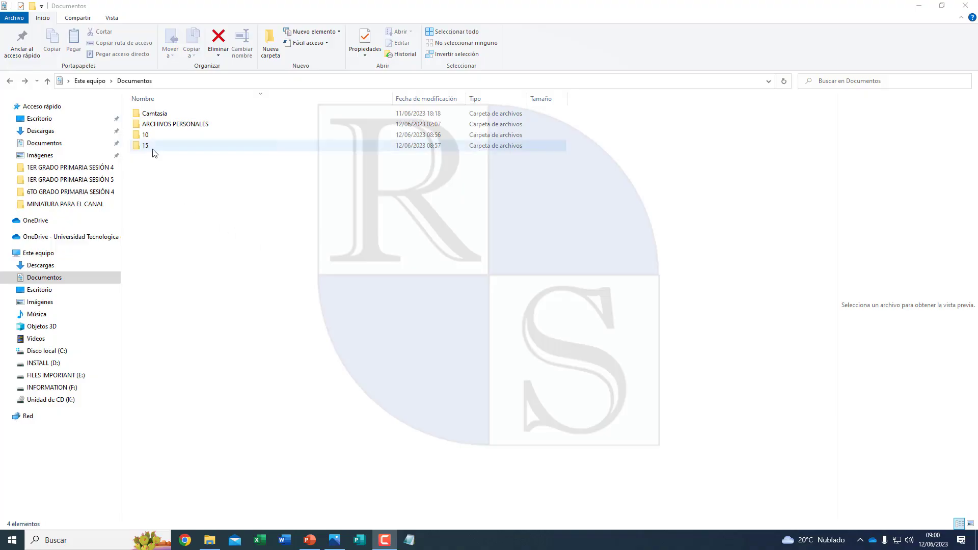
{"action": "left_click", "coordinate": [149, 147]}
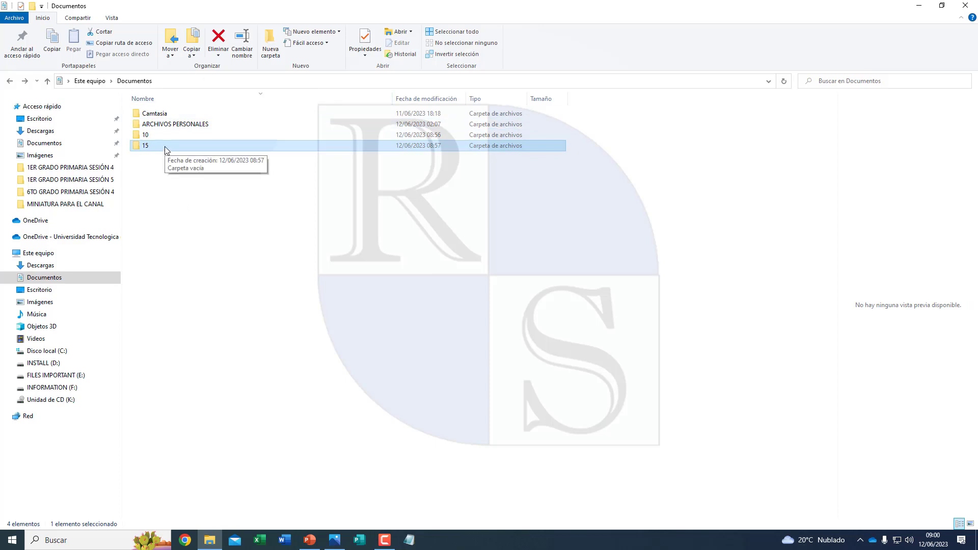
{"action": "key", "text": "Delete"}
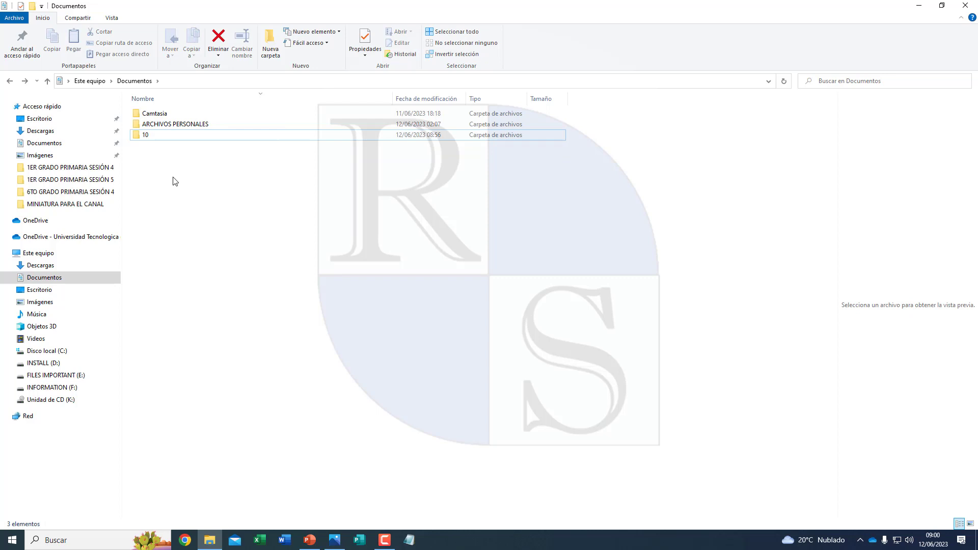
Delete the folder 10 from Documentos.
{"action": "left_click_drag", "start_coordinate": [456, 196], "coordinate": [145, 139]}
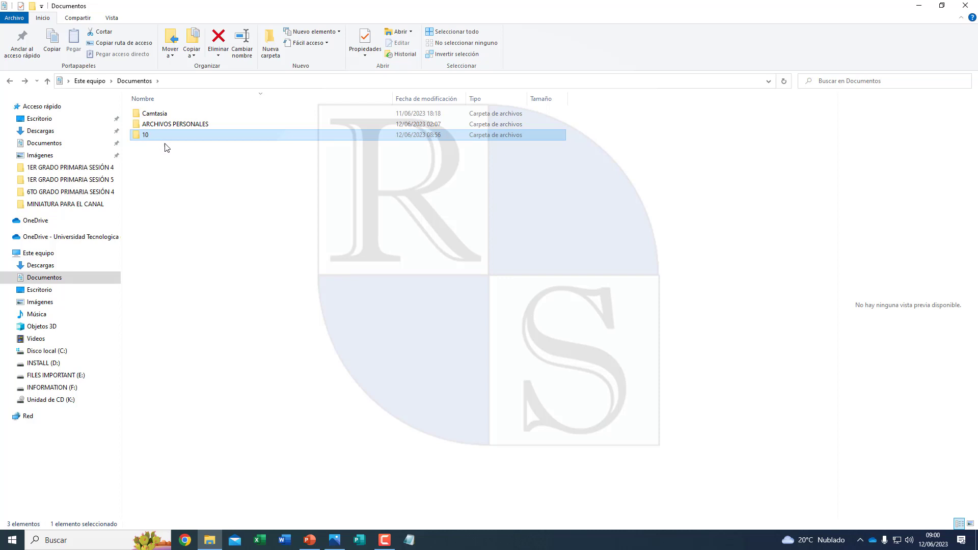
{"action": "key", "text": "Delete"}
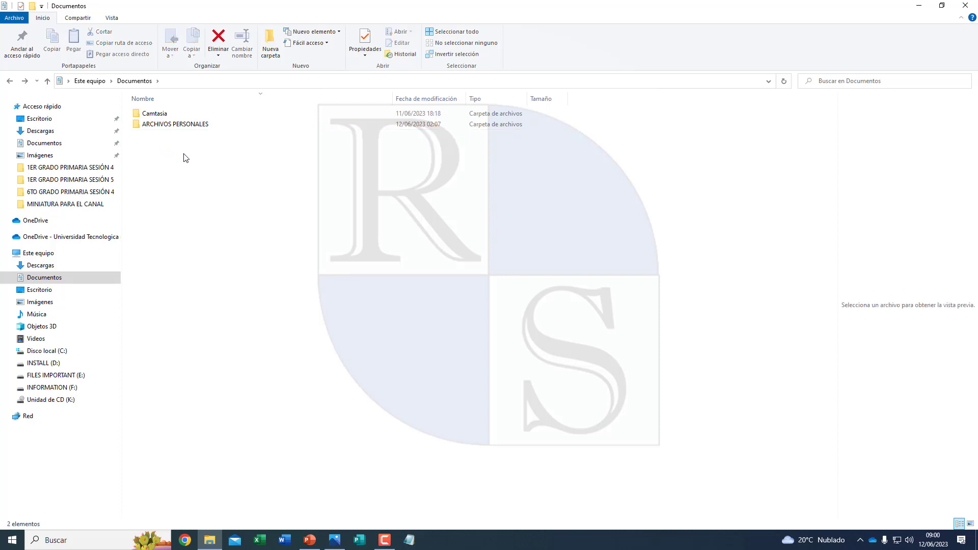
{"action": "key", "text": "F10"}
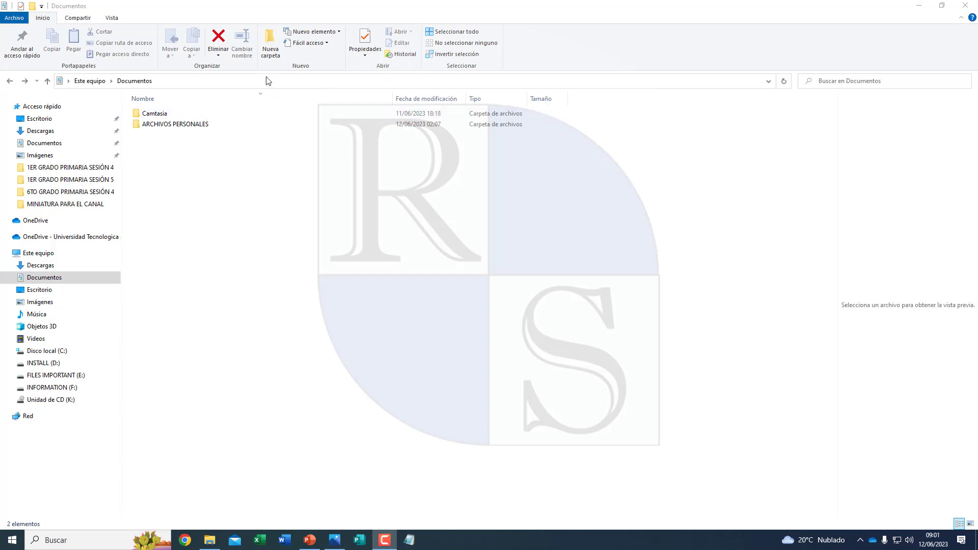
Create a new folder in Documentos and name it fÚTBOL.
{"action": "left_click", "coordinate": [266, 61]}
{"action": "left_click", "coordinate": [266, 62]}
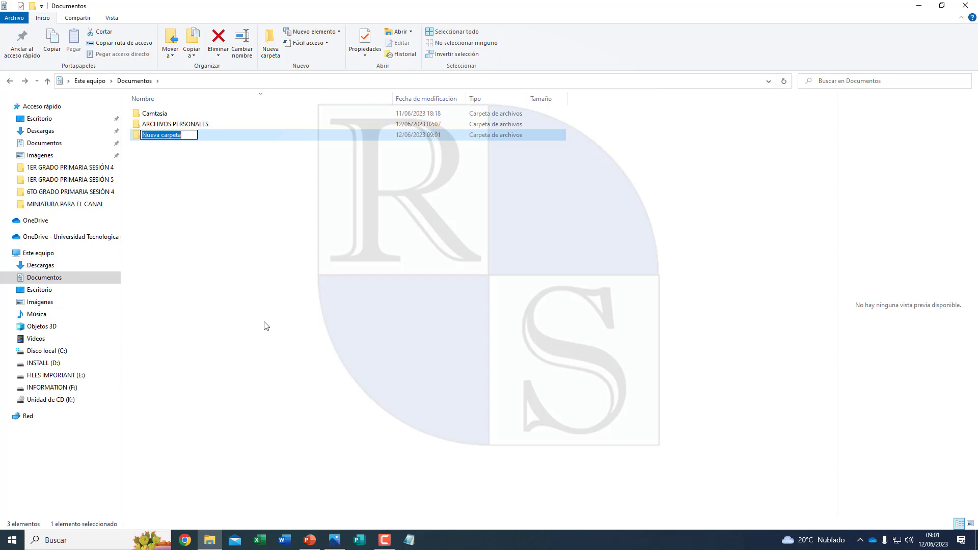
{"action": "type", "text": "f"}
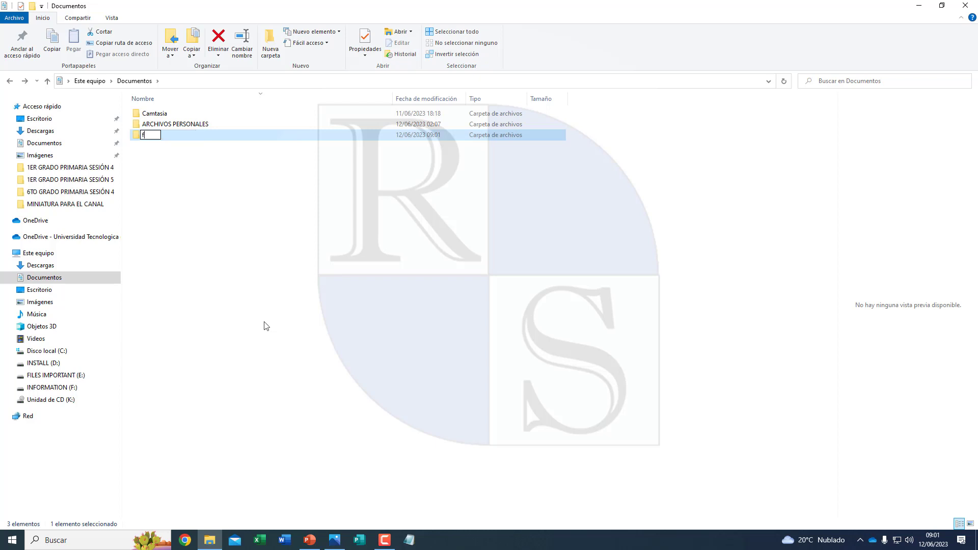
{"action": "type", "text": "ÚTBOL"}
{"action": "left_click", "coordinate": [247, 326]}
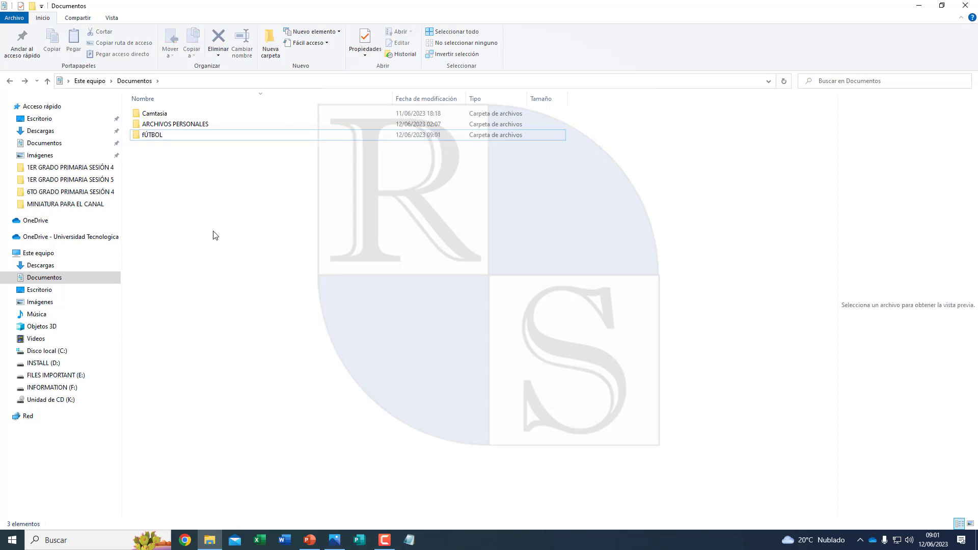
Correct the capitalization of the new football folder's name in Documentos to Fútbol.
{"action": "left_click", "coordinate": [157, 140]}
{"action": "left_click", "coordinate": [156, 140]}
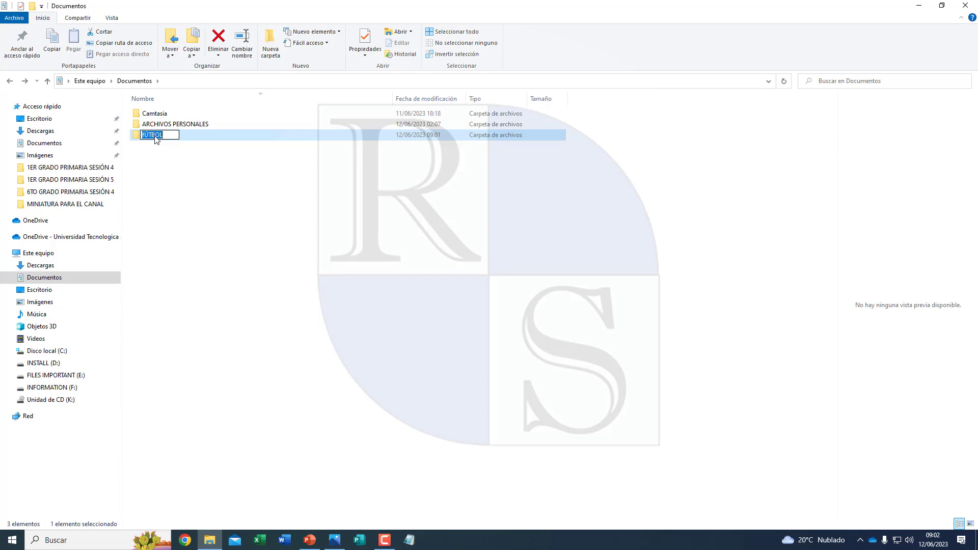
{"action": "type", "text": "Fútbol"}
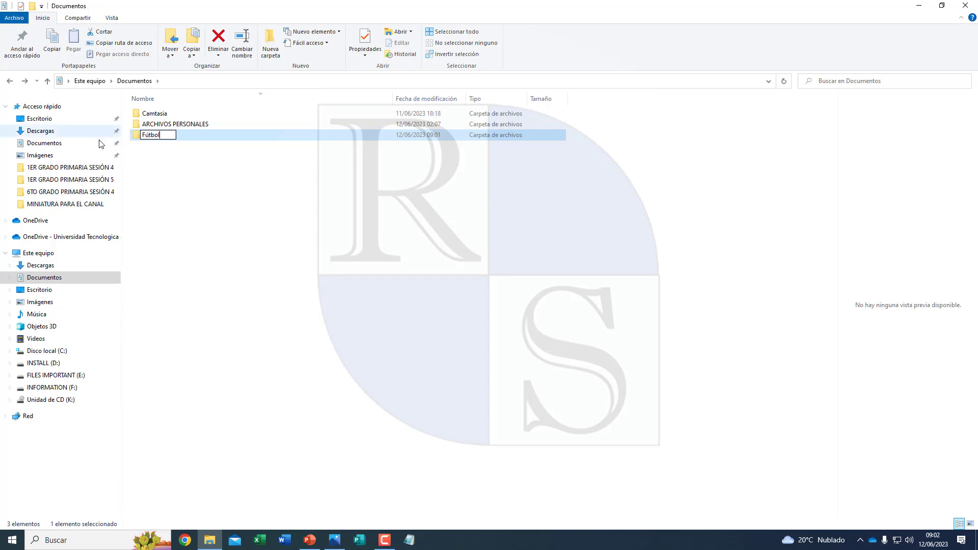
{"action": "left_click", "coordinate": [250, 199]}
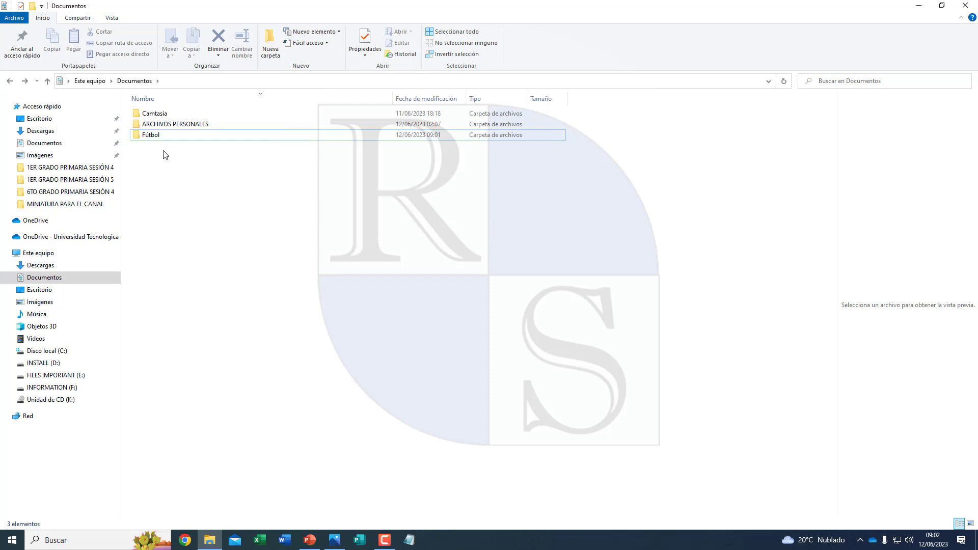
Open the Fútbol folder and create a subfolder named Perú inside it.
{"action": "left_click", "coordinate": [156, 138]}
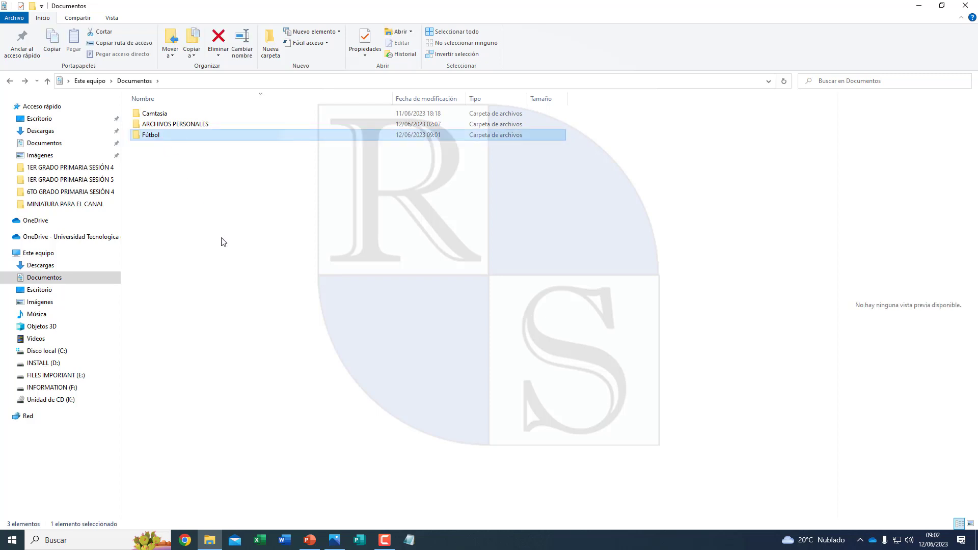
{"action": "key", "text": "Return"}
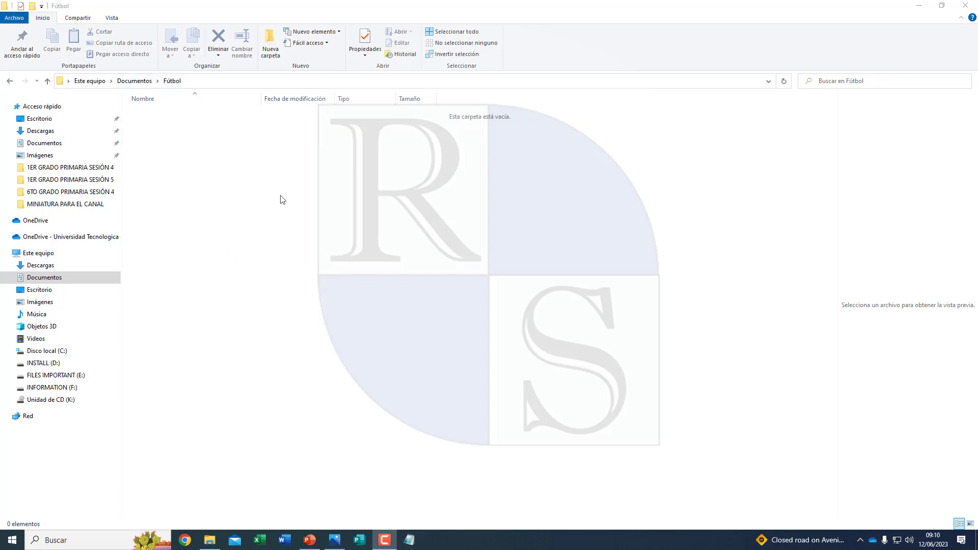
{"action": "right_click", "coordinate": [281, 195]}
{"action": "mouse_move", "coordinate": [316, 318]}
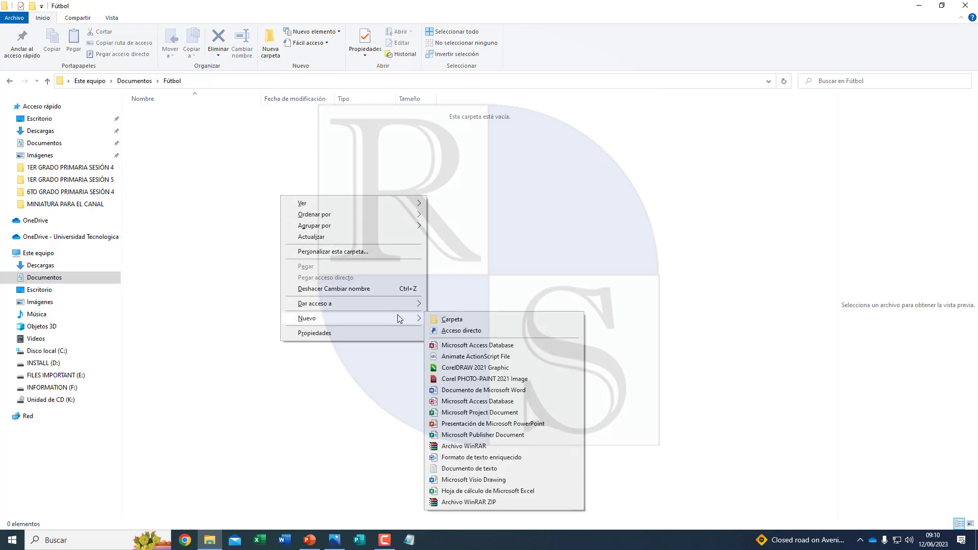
{"action": "left_click", "coordinate": [447, 320]}
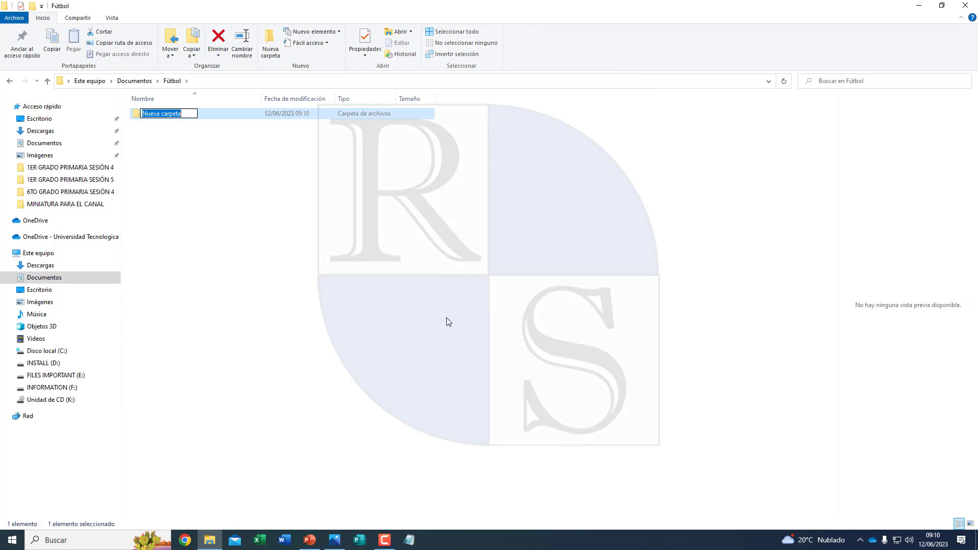
{"action": "type", "text": "Pe"}
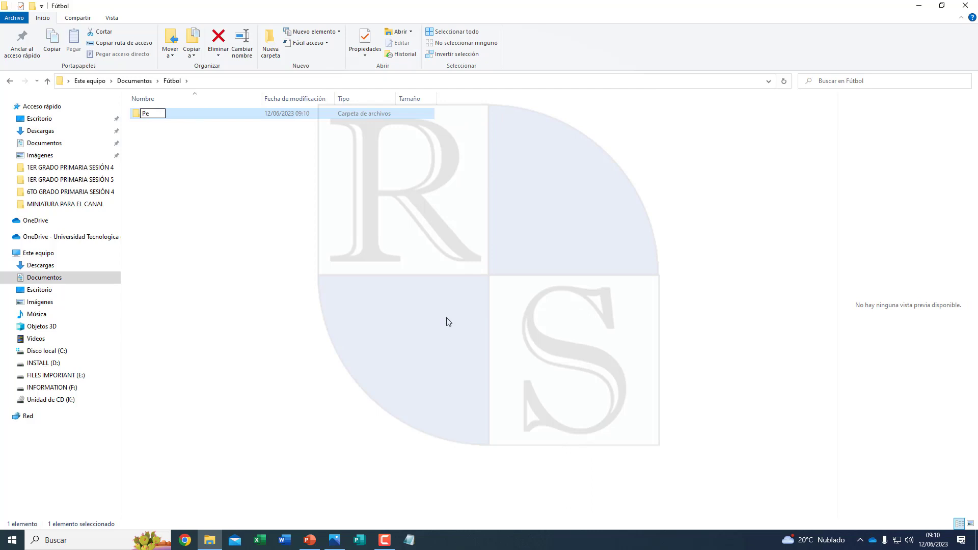
{"action": "type", "text": "rú"}
{"action": "left_click", "coordinate": [269, 245]}
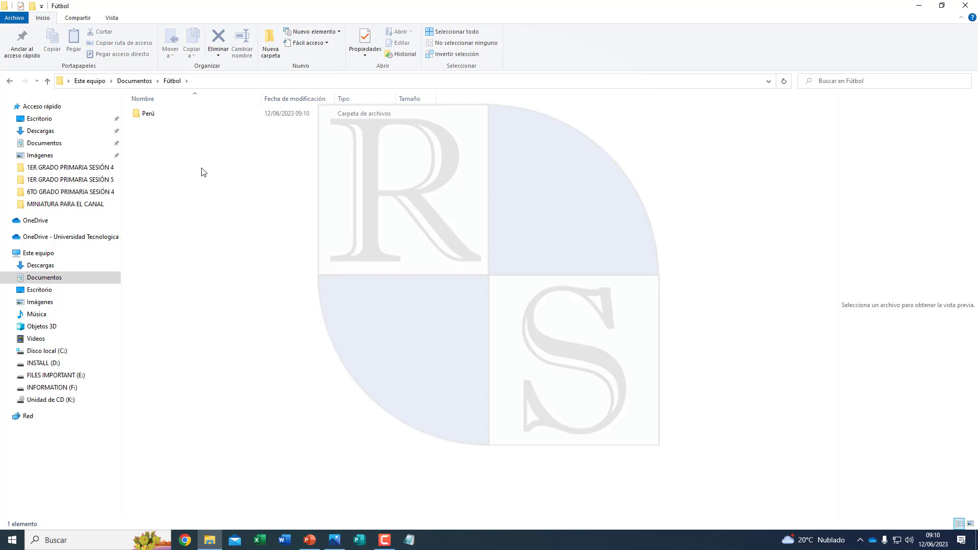
Open the Perú folder and create a new Microsoft Excel worksheet file in it, keeping the default name.
{"action": "double_click", "coordinate": [160, 119]}
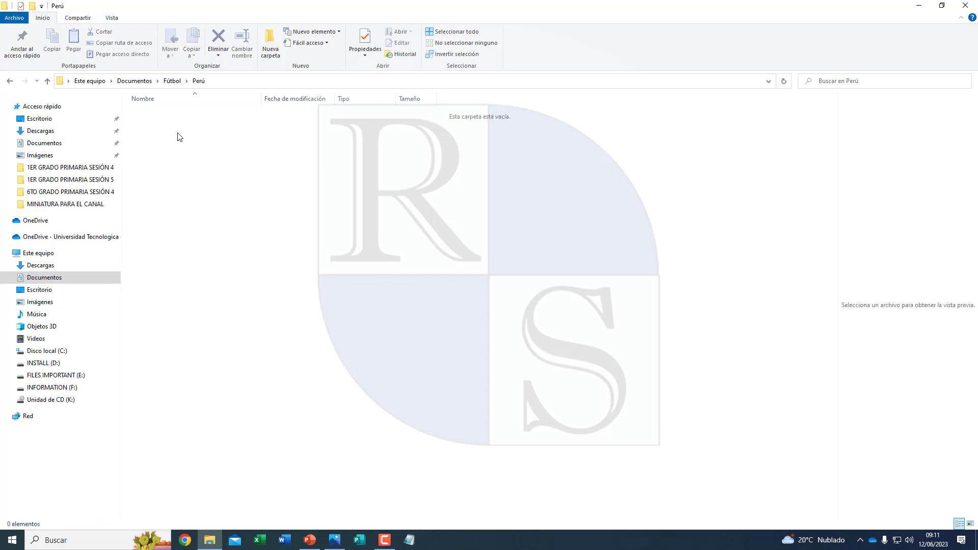
{"action": "right_click", "coordinate": [272, 193]}
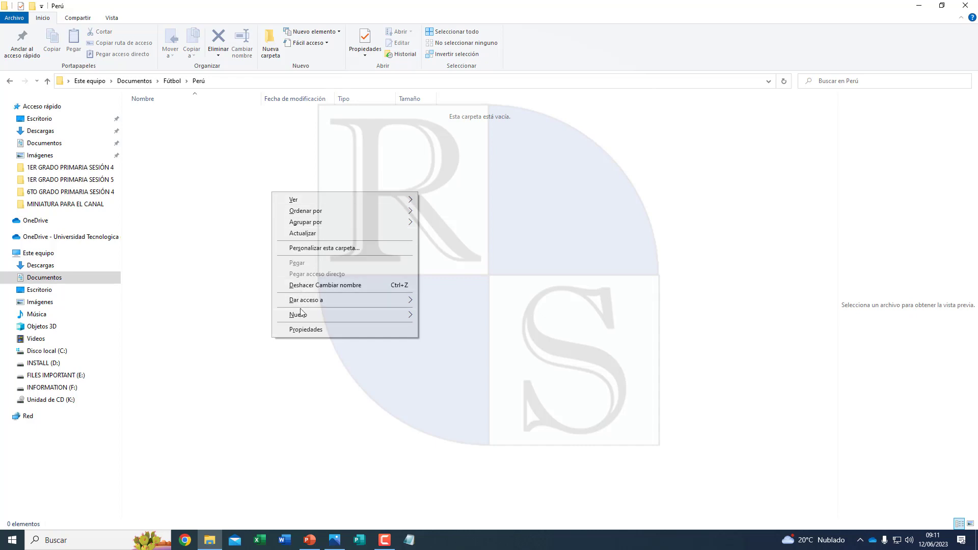
{"action": "mouse_move", "coordinate": [302, 316]}
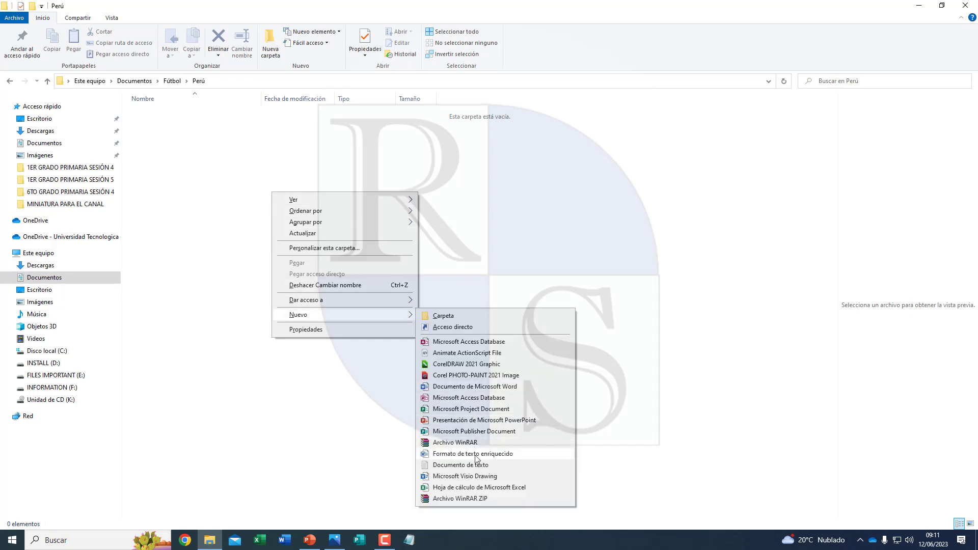
{"action": "left_click", "coordinate": [487, 488]}
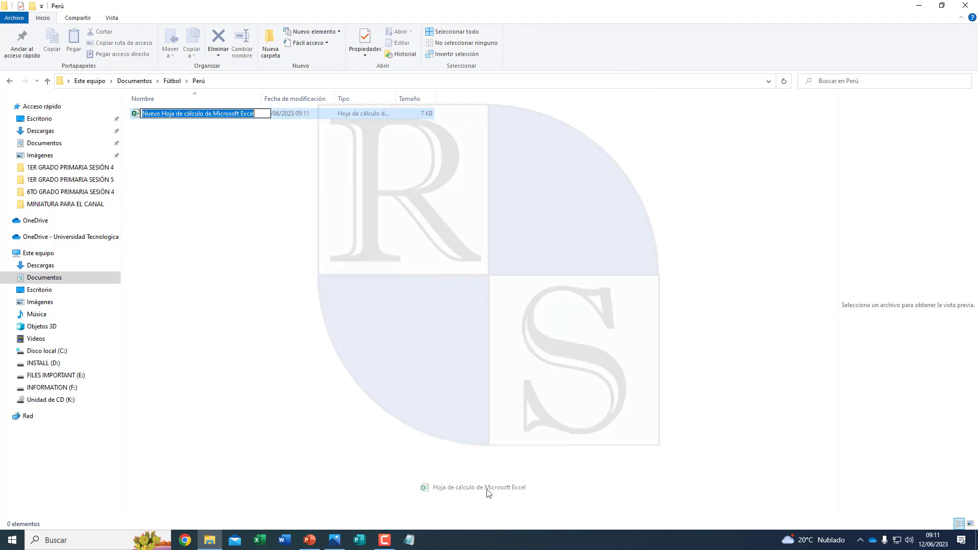
{"action": "left_click", "coordinate": [315, 198]}
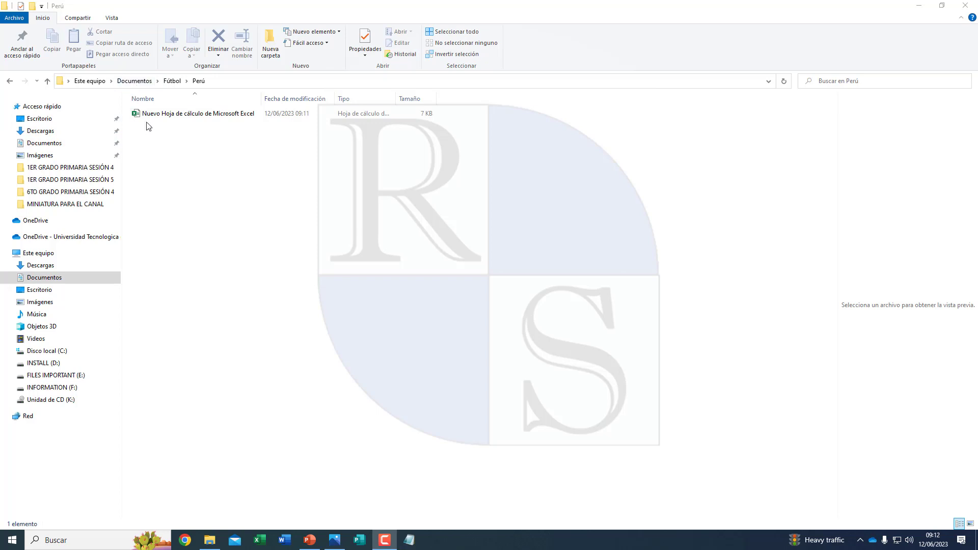
Return to Documentos and create a new folder named Voley.
{"action": "left_click", "coordinate": [135, 81]}
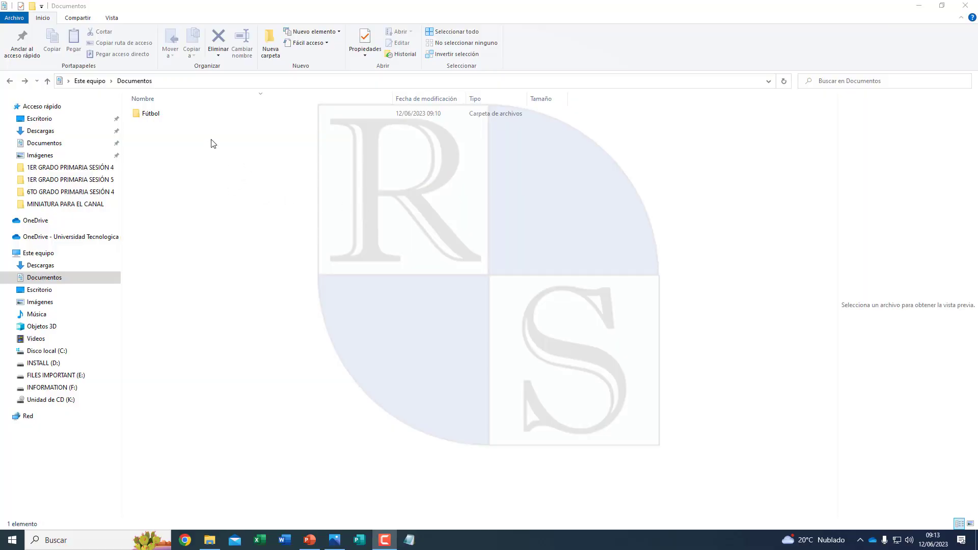
{"action": "left_click", "coordinate": [191, 160]}
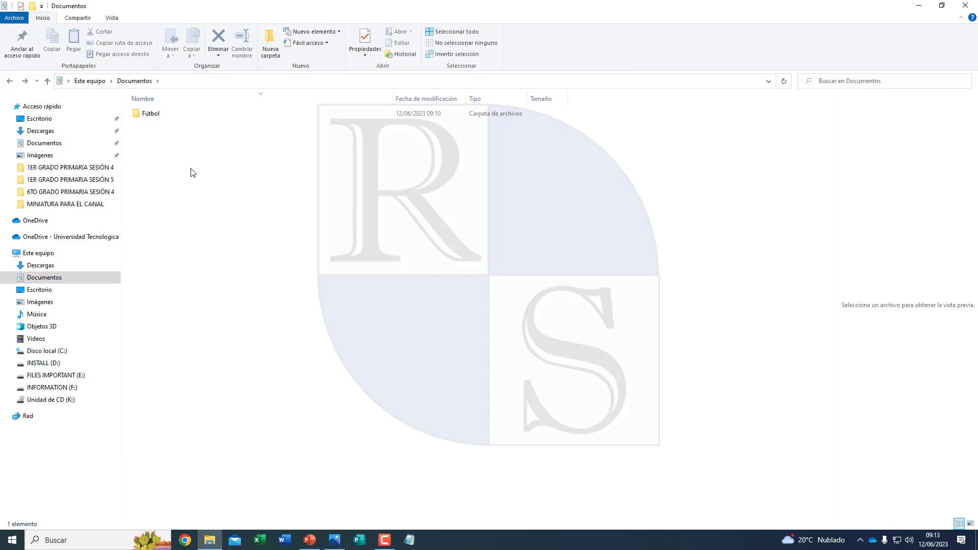
{"action": "left_click", "coordinate": [270, 44]}
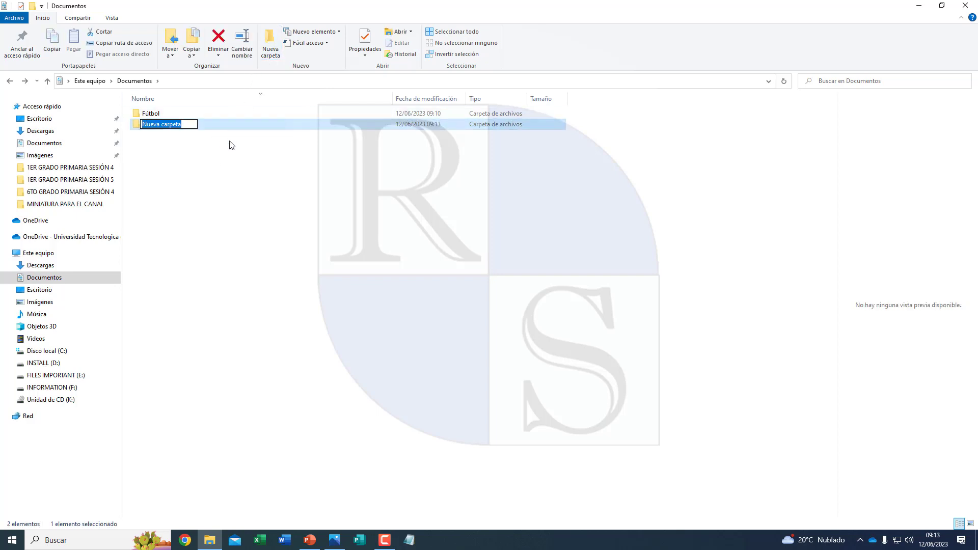
{"action": "type", "text": "V"}
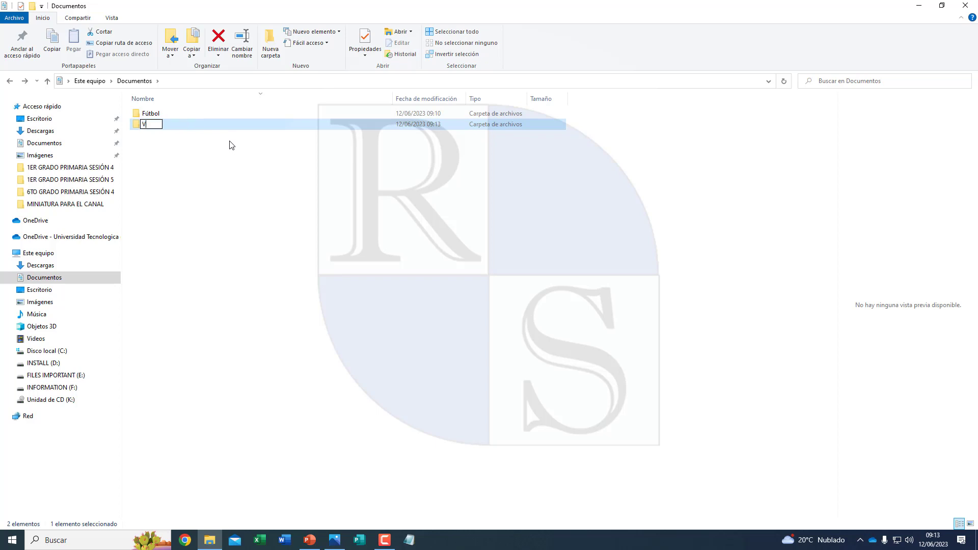
{"action": "type", "text": "oley"}
{"action": "left_click", "coordinate": [227, 168]}
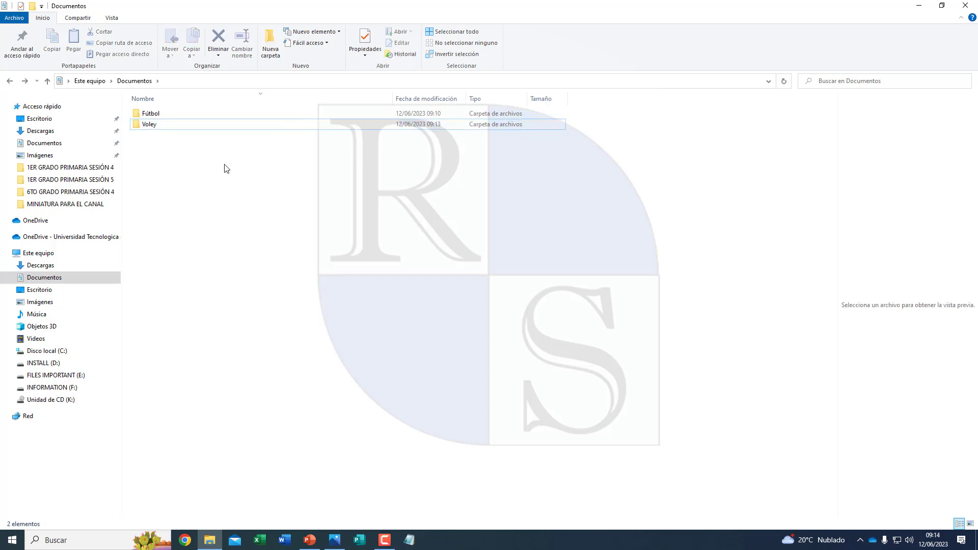
Create another new folder in Documentos and name it Basquet.
{"action": "right_click", "coordinate": [276, 199]}
{"action": "mouse_move", "coordinate": [330, 318]}
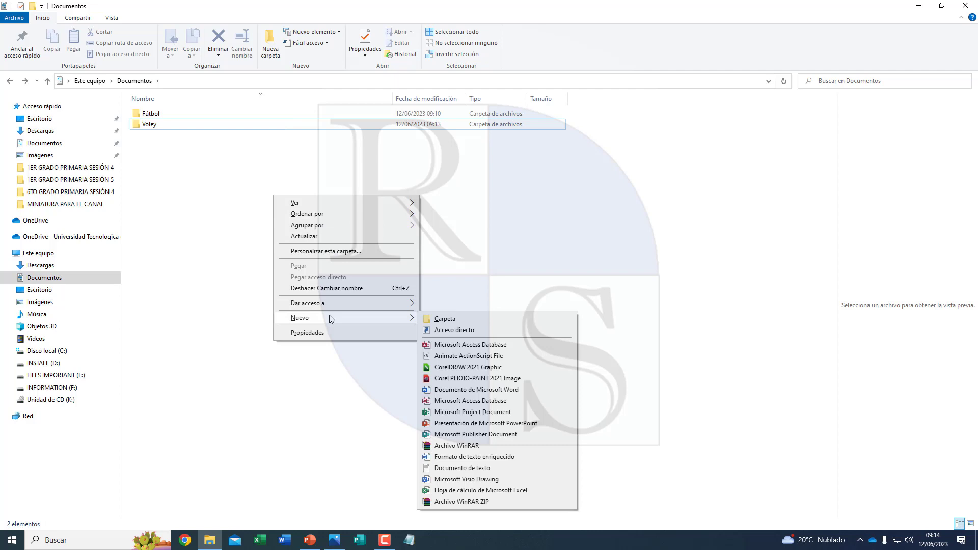
{"action": "left_click", "coordinate": [445, 319]}
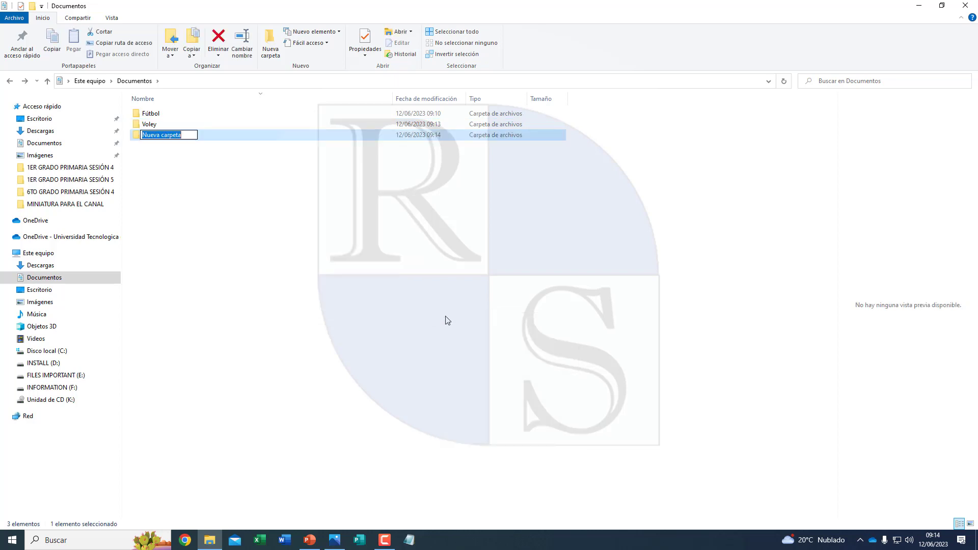
{"action": "type", "text": "B"}
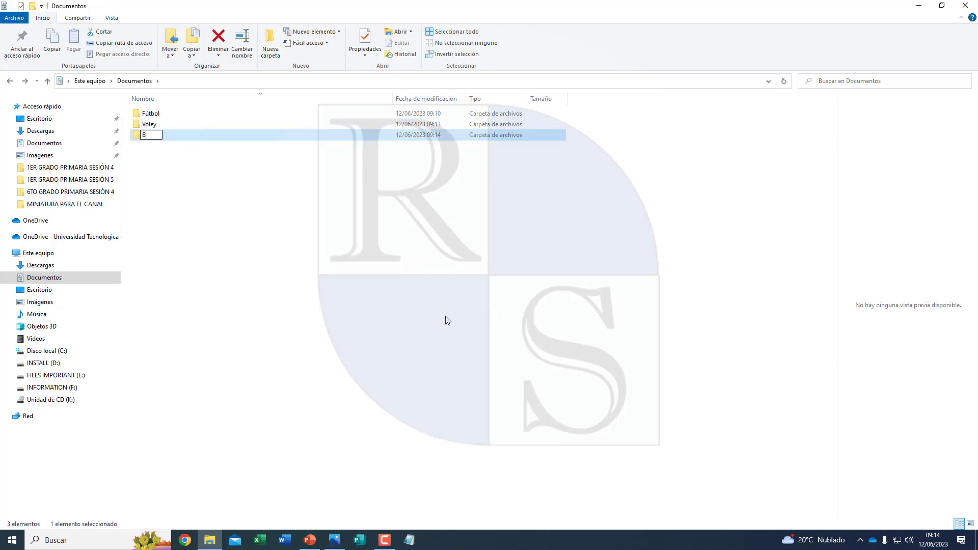
{"action": "type", "text": "asquey"}
{"action": "key", "text": "BackSpace"}
{"action": "left_click", "coordinate": [434, 312]}
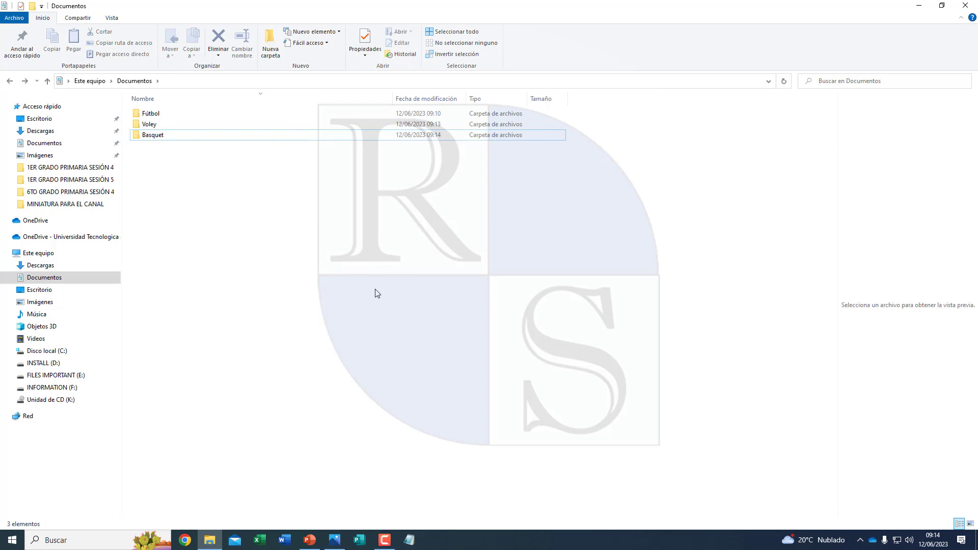
Add a fourth folder to Documentos and name it Tennis.
{"action": "key", "text": "ctrl+shift+n"}
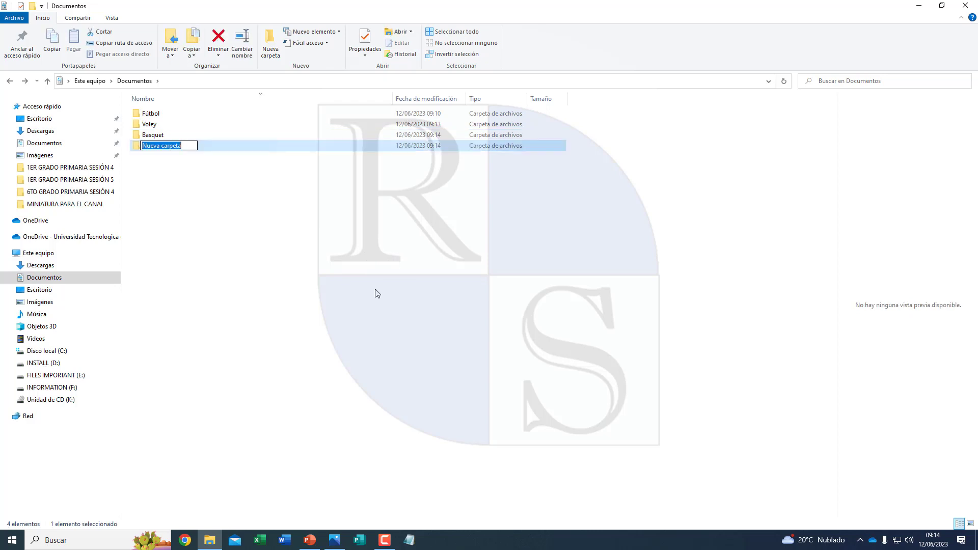
{"action": "type", "text": "Ten"}
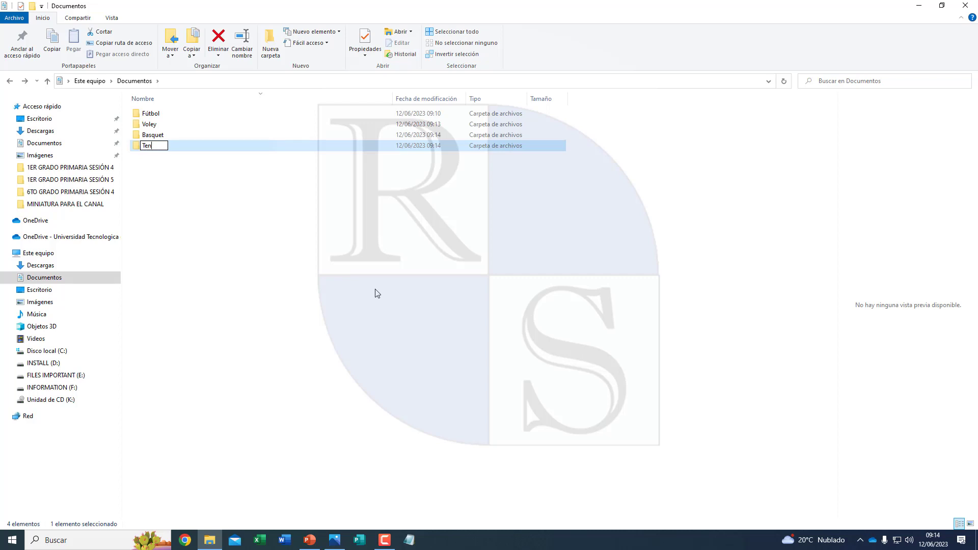
{"action": "type", "text": "nis"}
{"action": "left_click", "coordinate": [377, 294]}
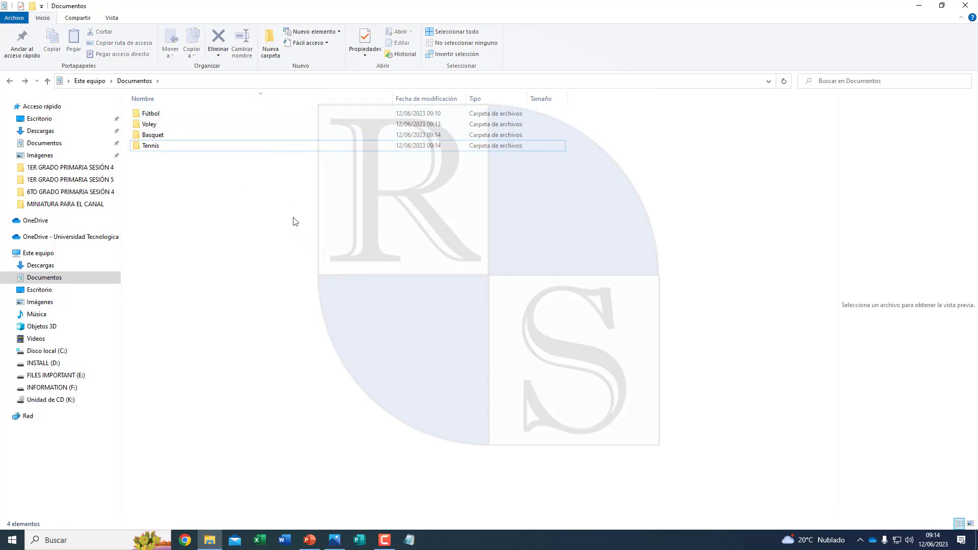